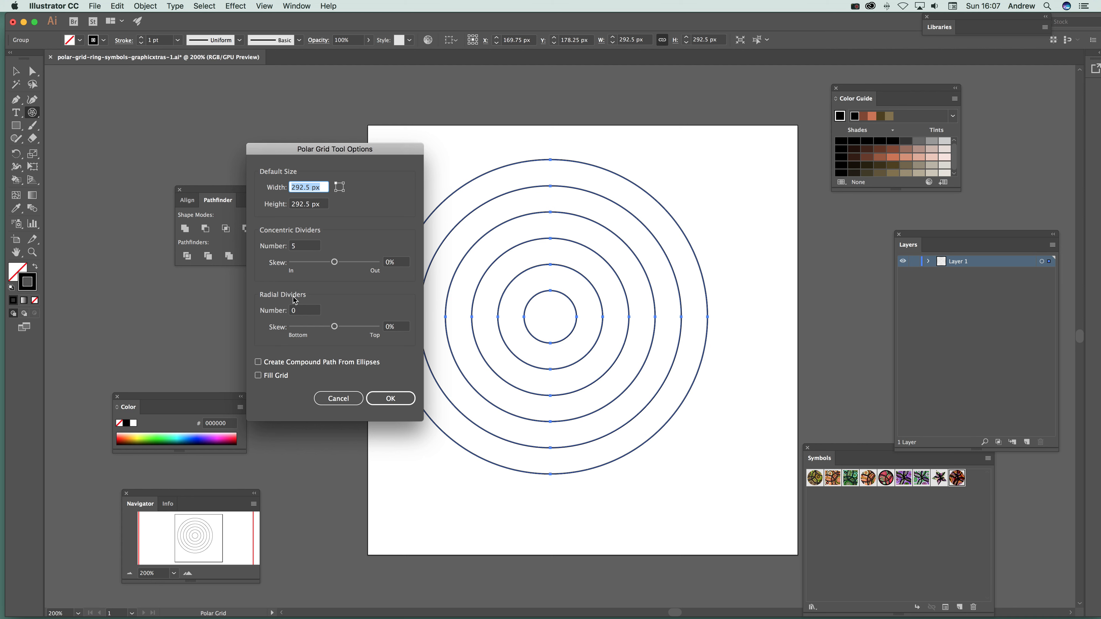
Accept the Polar Grid options with 5 concentric and 0 radial dividers and set the rings' stroke weight to 3 pt
click(392, 398)
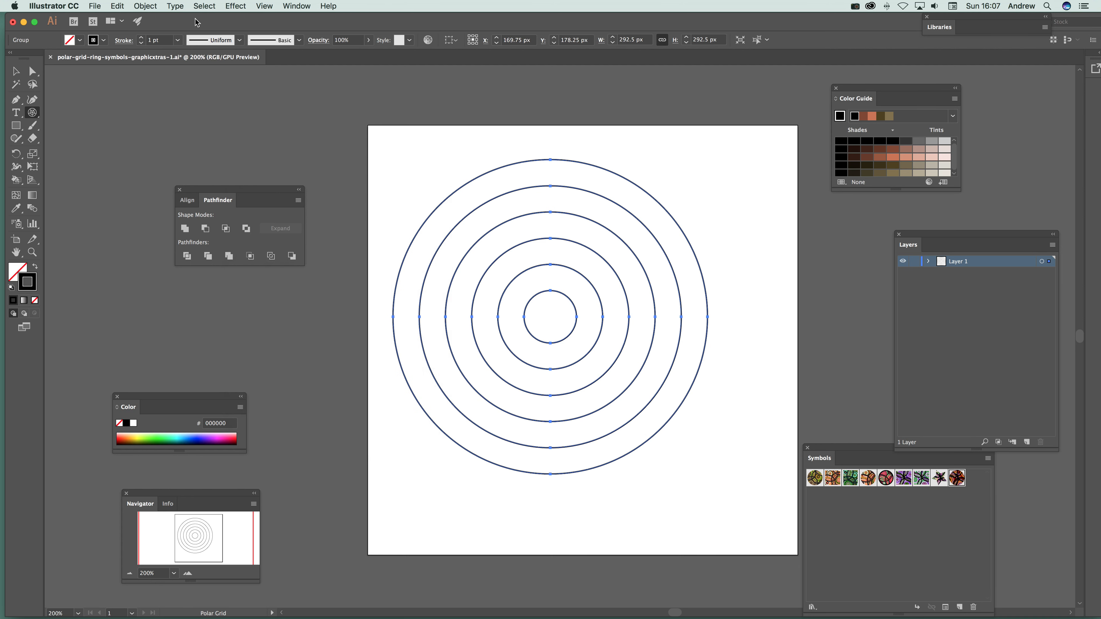
click(176, 41)
click(198, 119)
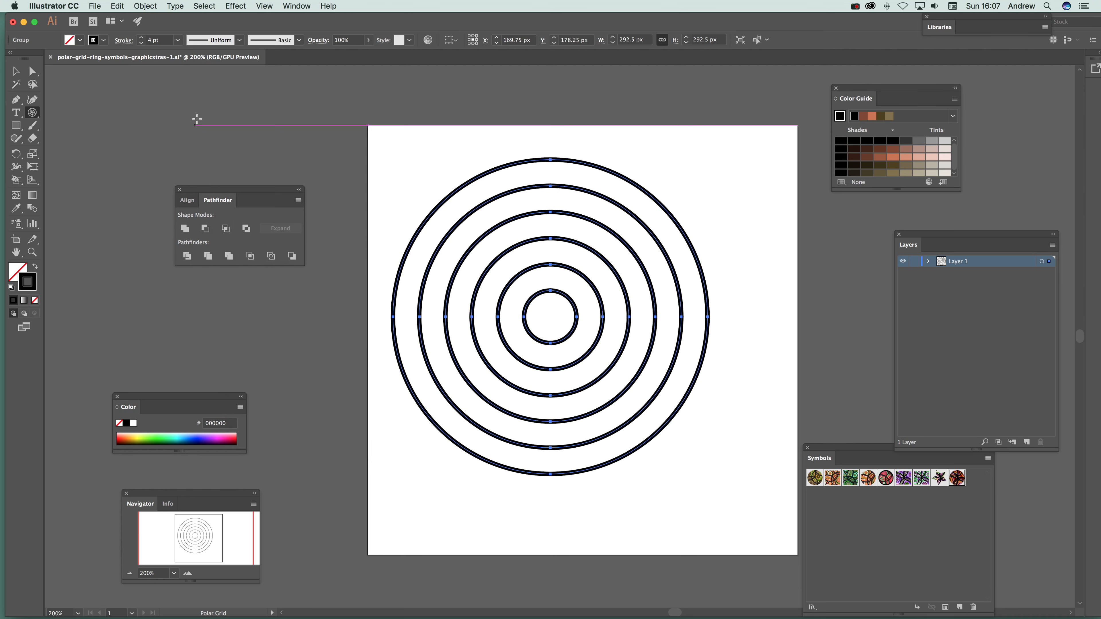
click(178, 40)
click(200, 100)
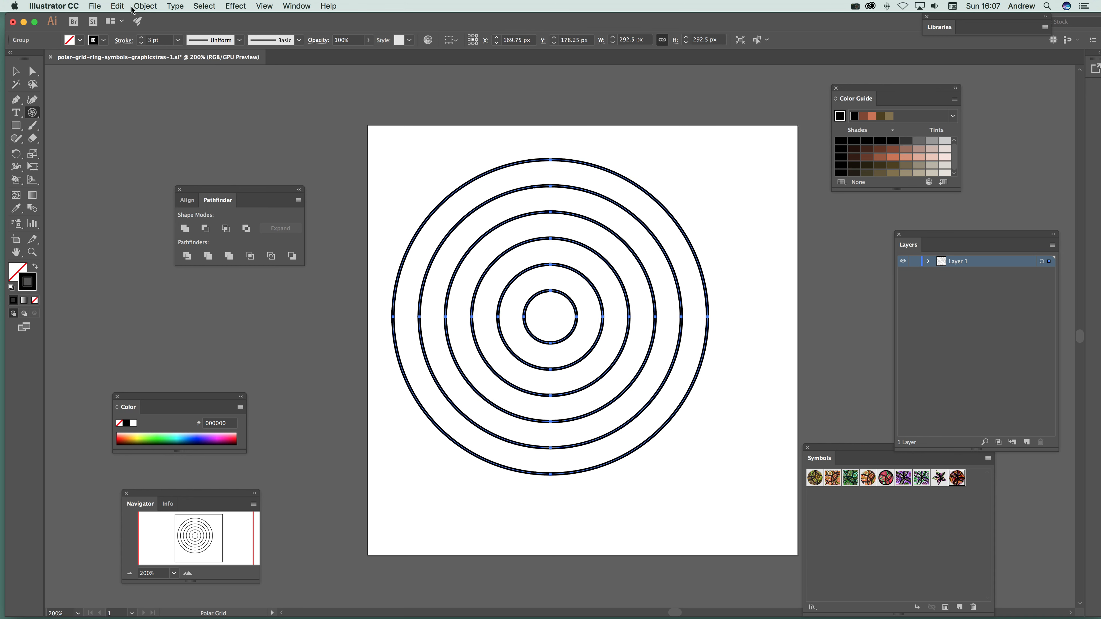
Expand the fill and stroke of the grouped concentric rings
click(146, 6)
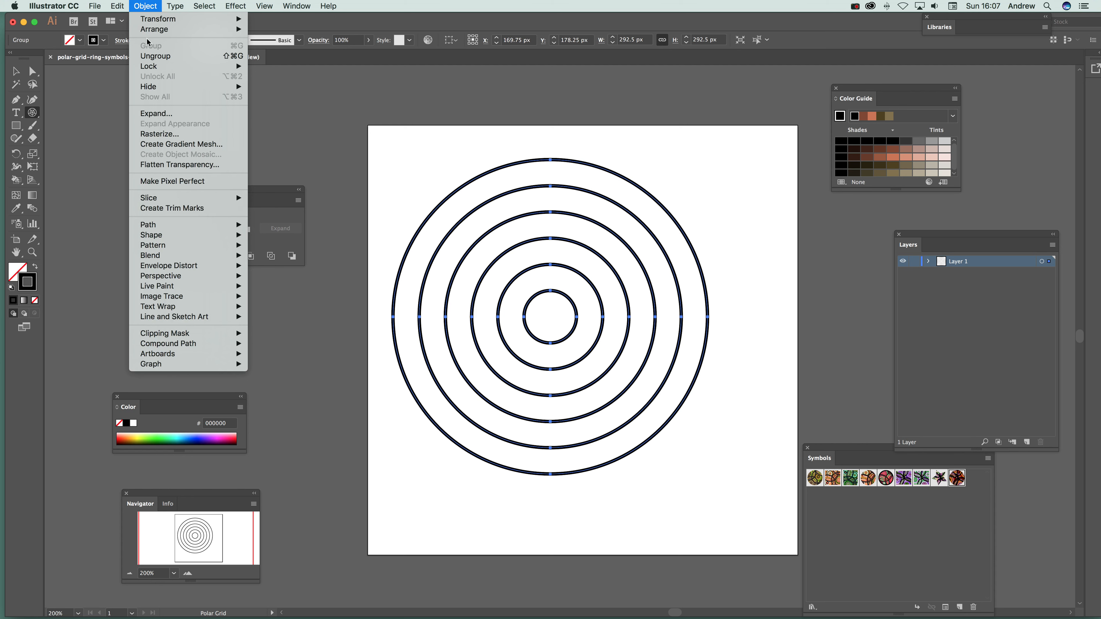
click(156, 113)
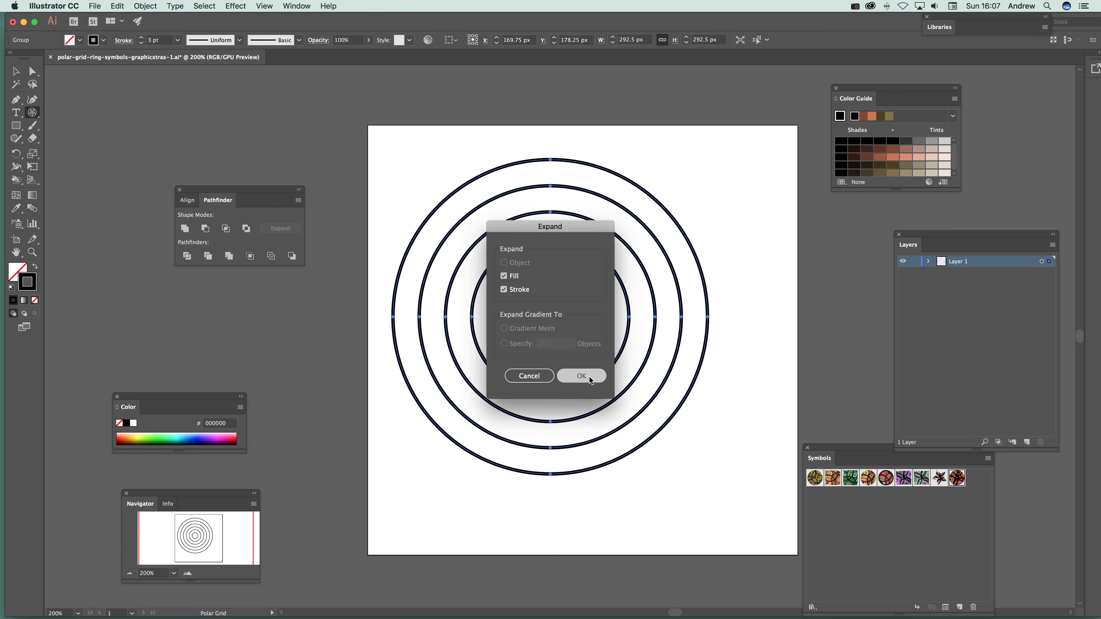
click(581, 376)
click(16, 71)
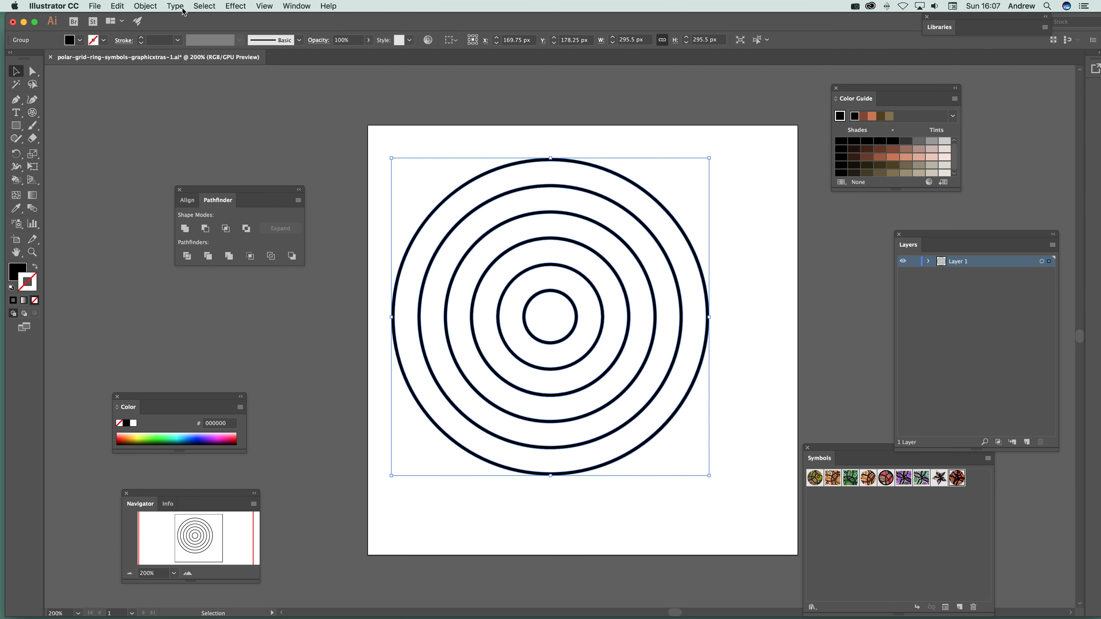
Undo the expansion of the concentric rings
click(117, 6)
click(416, 189)
click(432, 211)
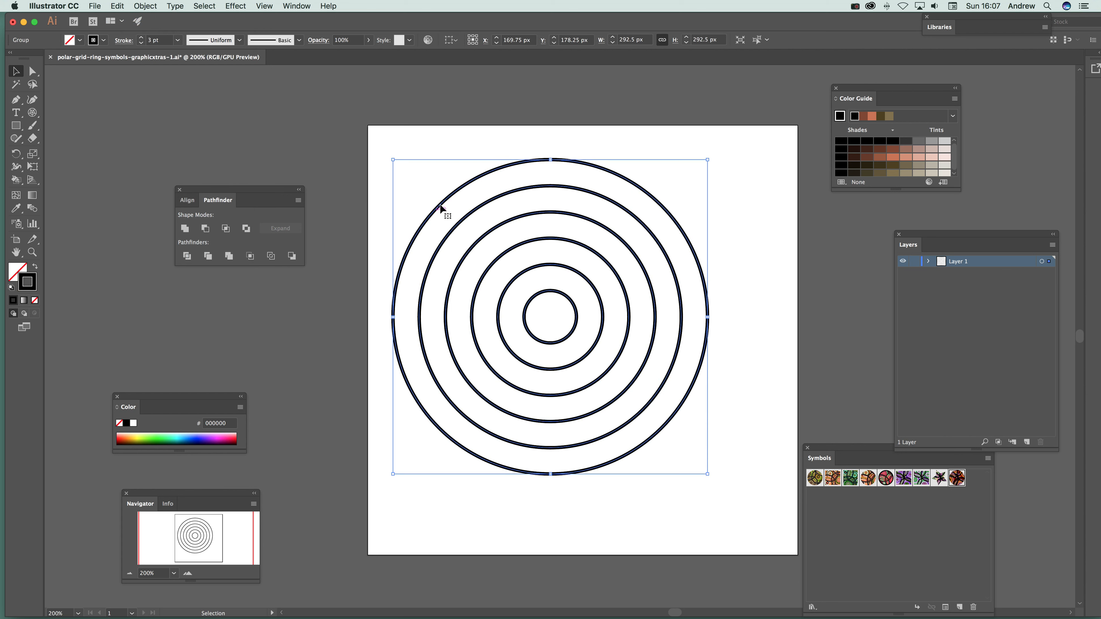
Set the concentric rings' stroke weight to 9 pt and ungroup them into separate rings
click(178, 40)
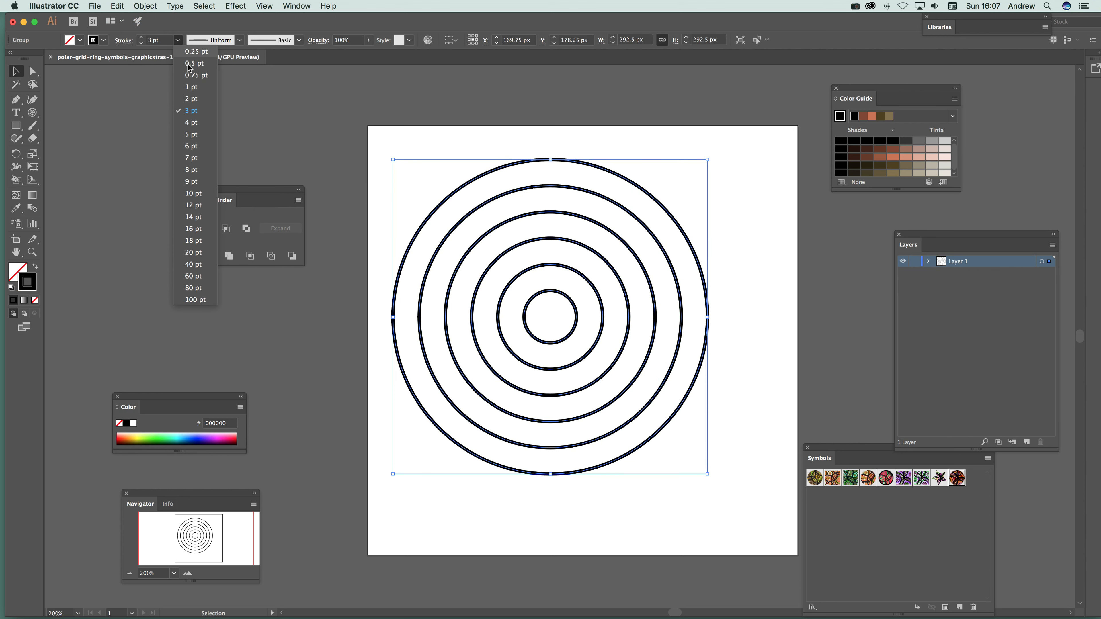
click(195, 185)
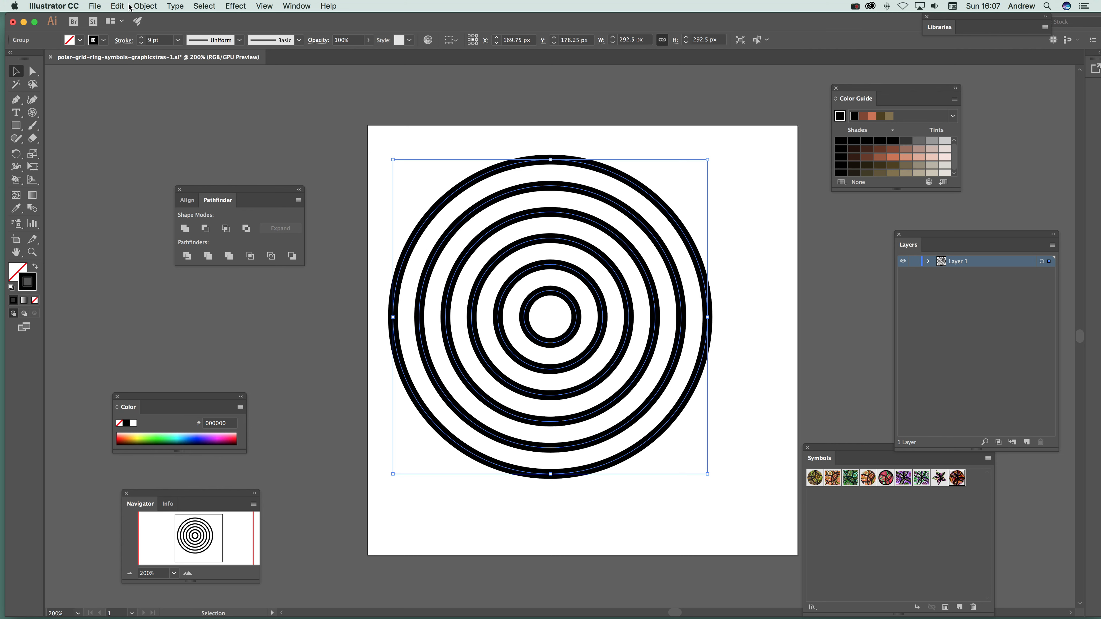
click(148, 6)
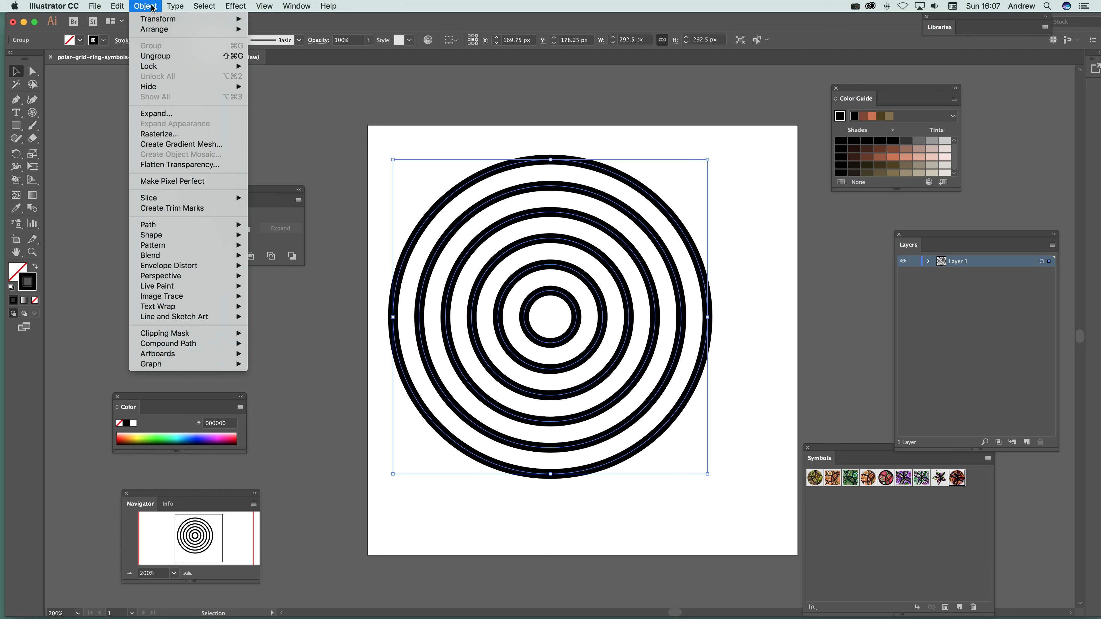
click(156, 56)
click(368, 126)
click(469, 186)
click(145, 6)
click(154, 56)
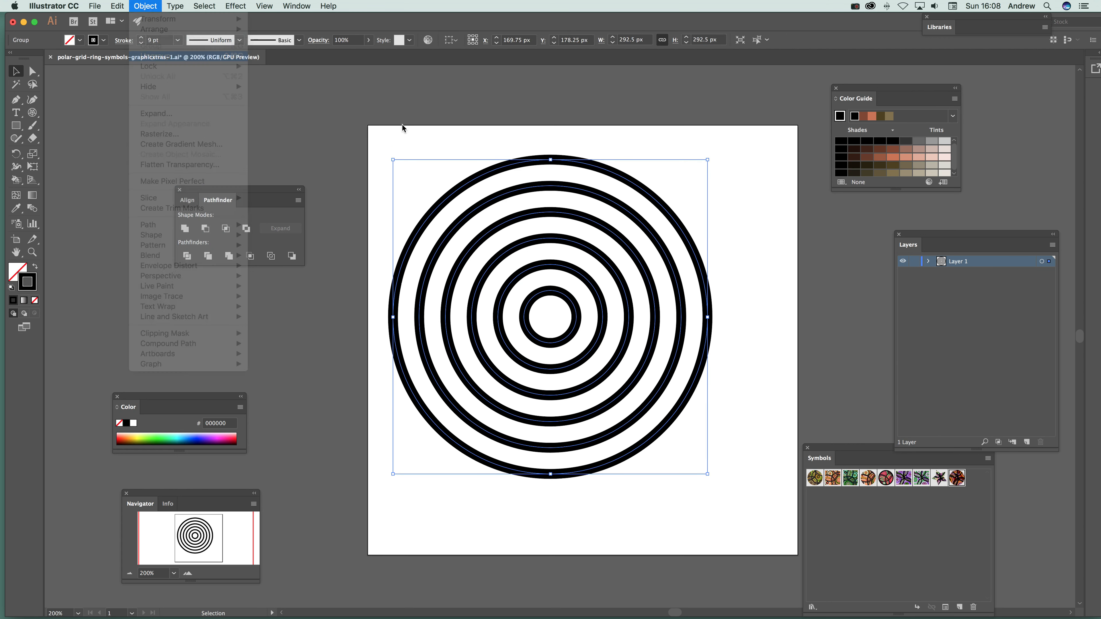
Set the outermost ring's stroke weight to 16 pt
click(446, 185)
click(457, 185)
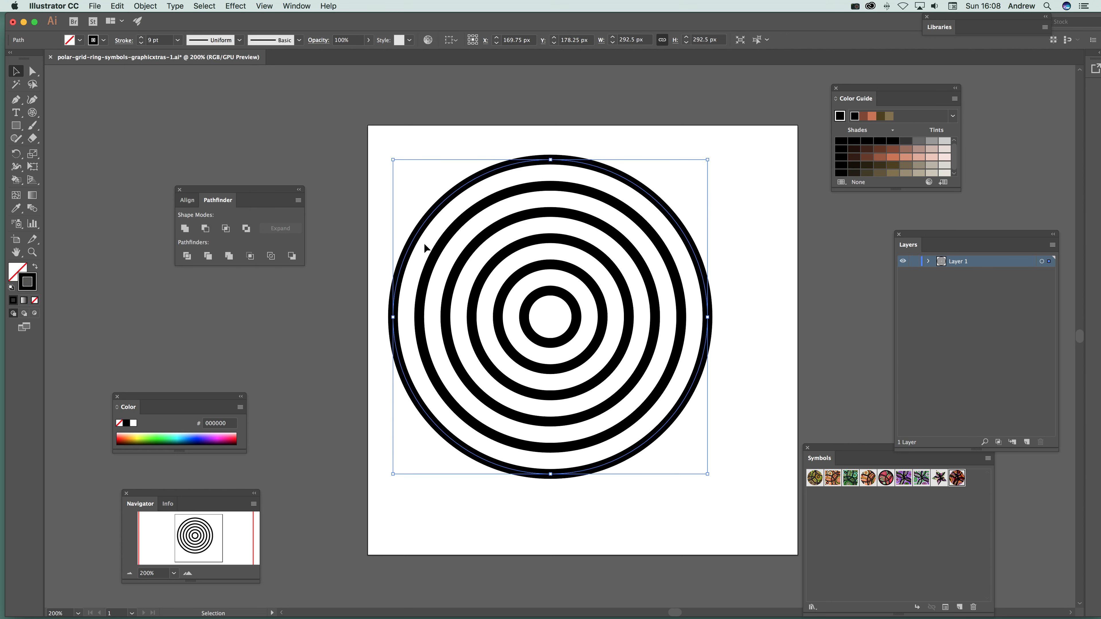
click(178, 40)
click(194, 228)
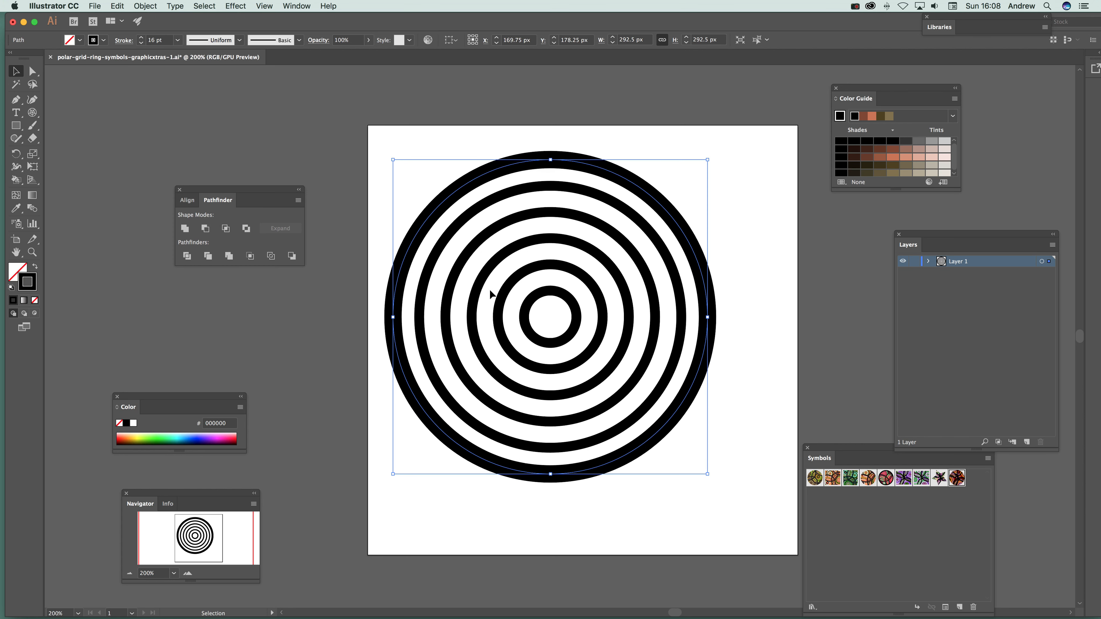
Set the stroke weight to 4 pt on the second ring from the outside and 3 pt on the fourth
click(467, 219)
click(178, 40)
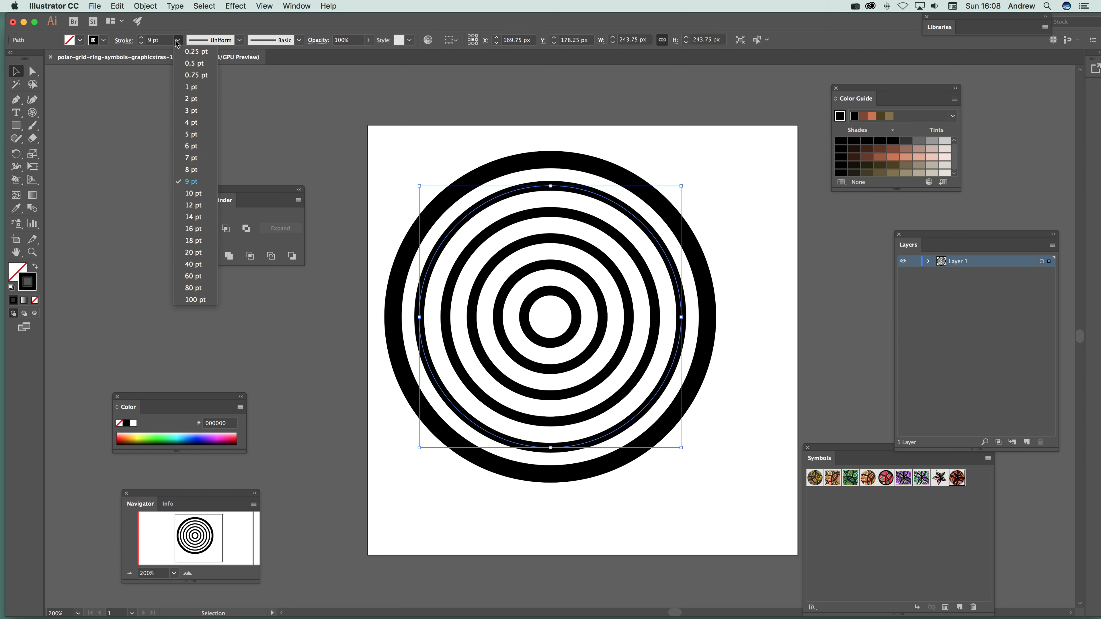
click(193, 127)
click(520, 243)
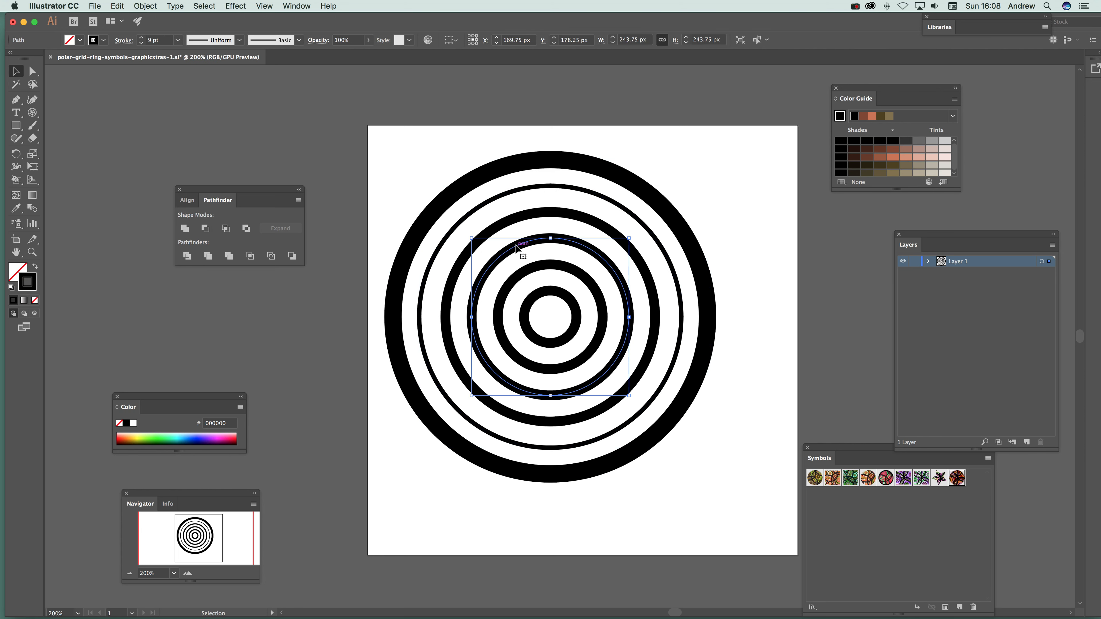
click(178, 40)
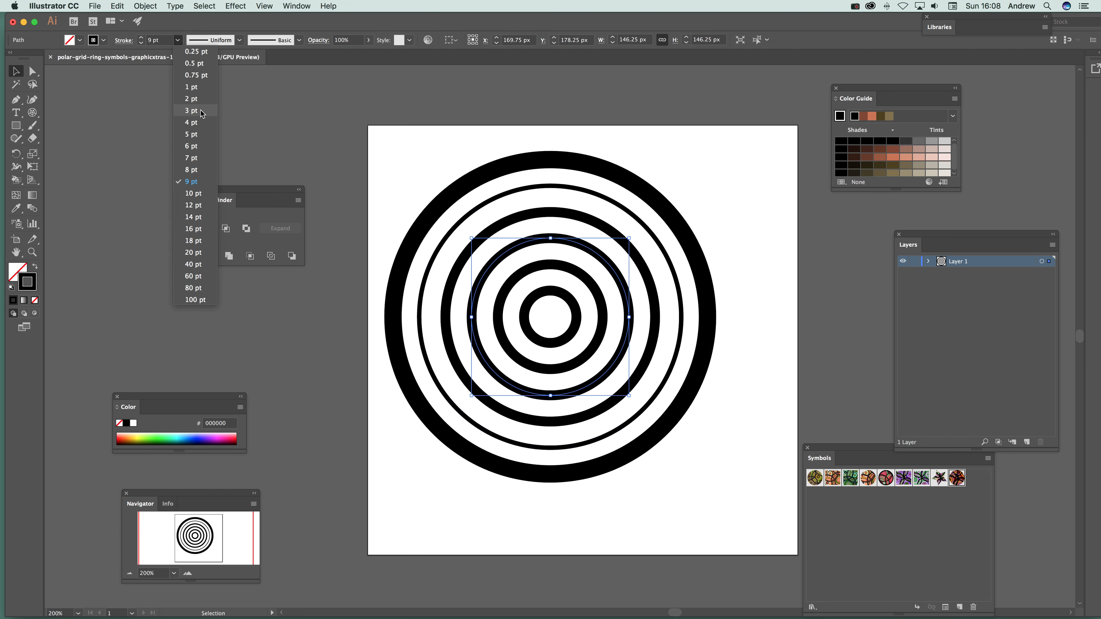
click(191, 111)
Select all the rings and expand their fill and stroke into filled shapes
click(408, 146)
drag(366, 147, 711, 494)
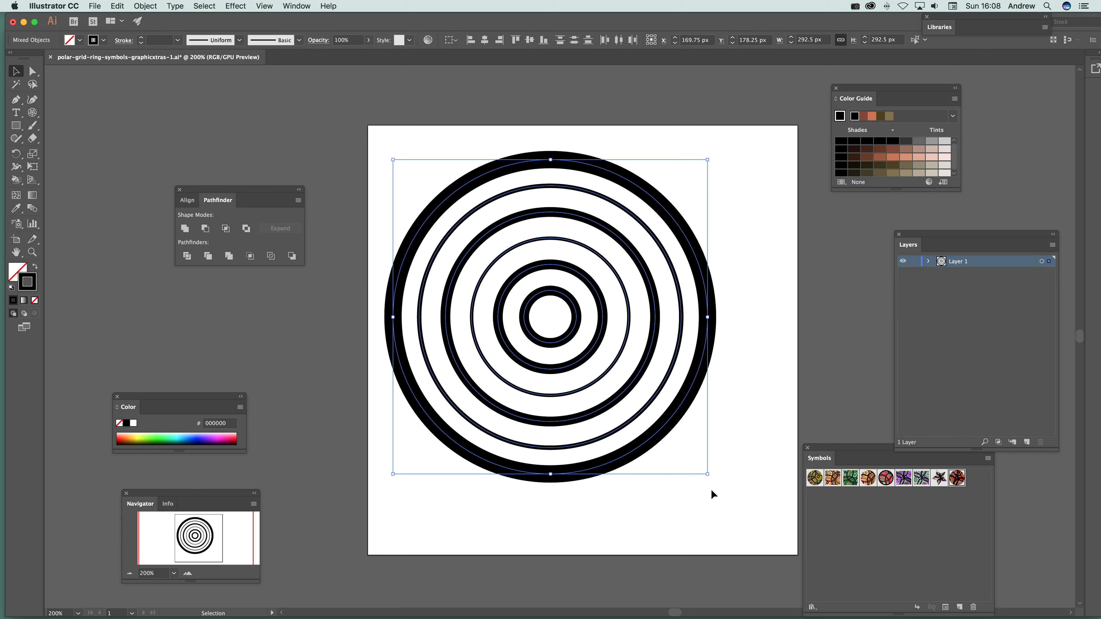
drag(375, 132, 745, 505)
click(139, 6)
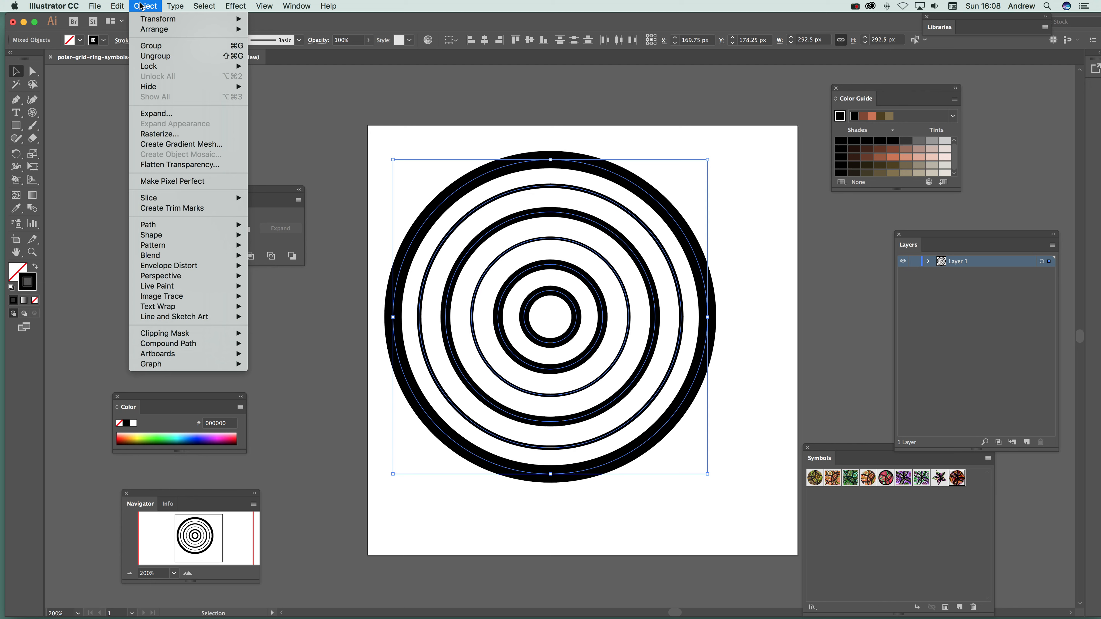
click(161, 114)
click(564, 375)
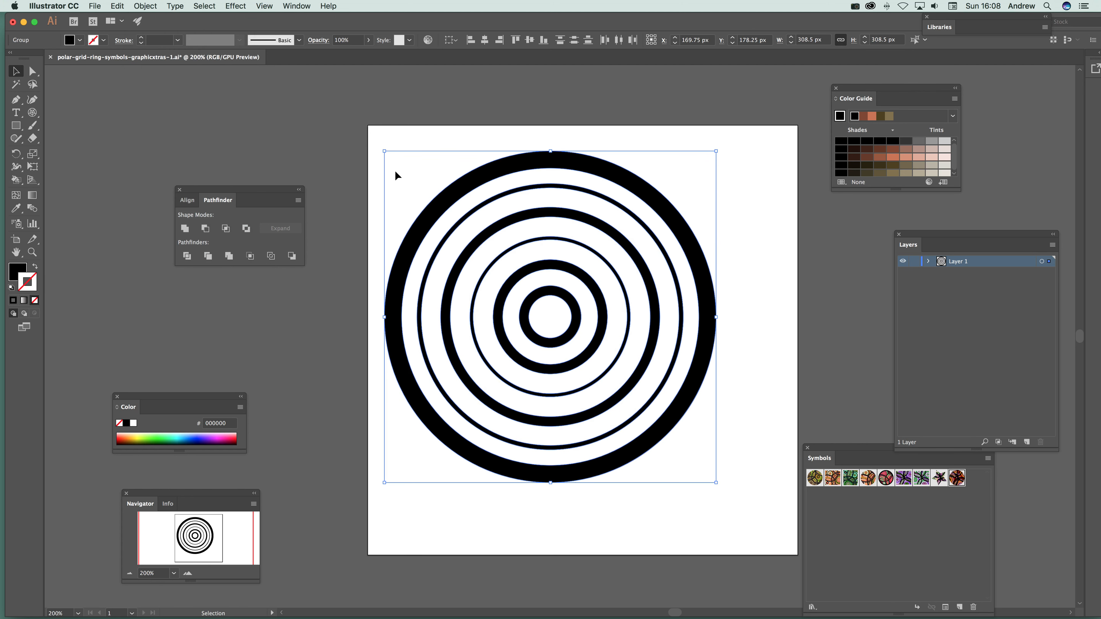
Scale the expanded rings to about 222 px wide and place an overlapping copy to their lower right
drag(366, 129, 644, 373)
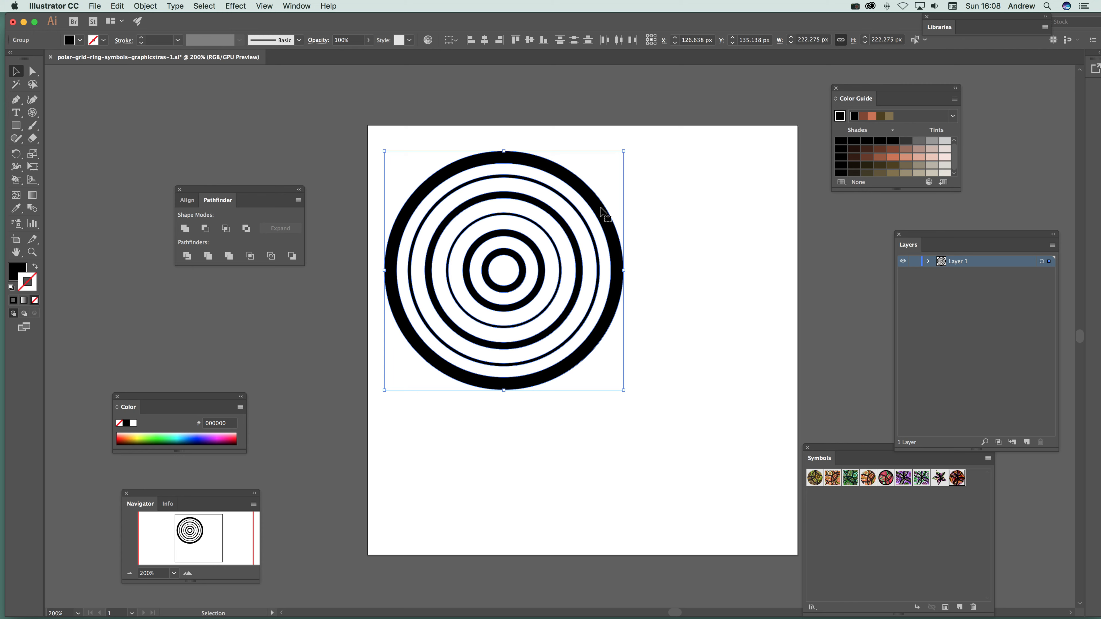
drag(603, 226, 735, 275)
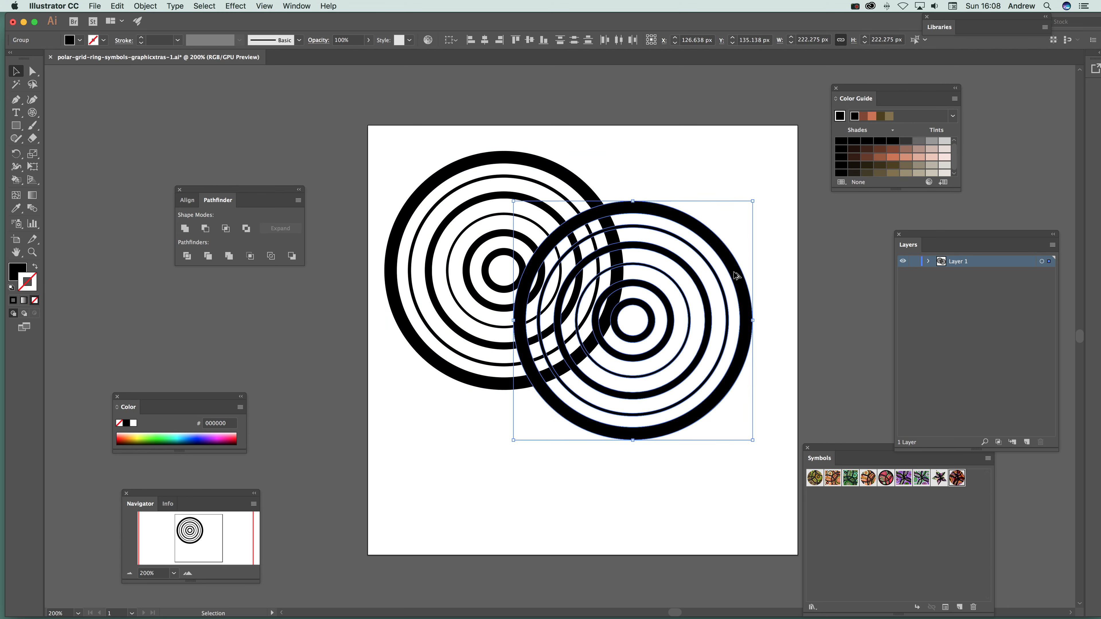
Add a third copy of the rings, scaled to about 157 px wide, overlapping the lower left of the first set
drag(698, 233, 512, 325)
drag(557, 387, 519, 378)
drag(528, 523, 458, 456)
drag(419, 386, 468, 408)
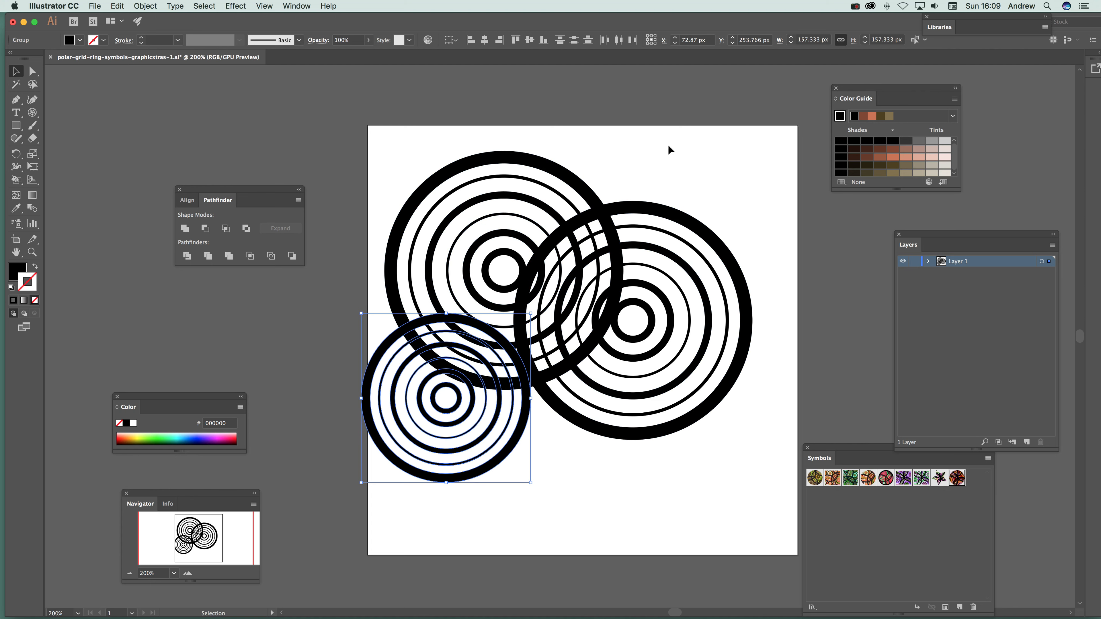
Unite the three overlapping ring sets into one shape
drag(390, 135, 677, 356)
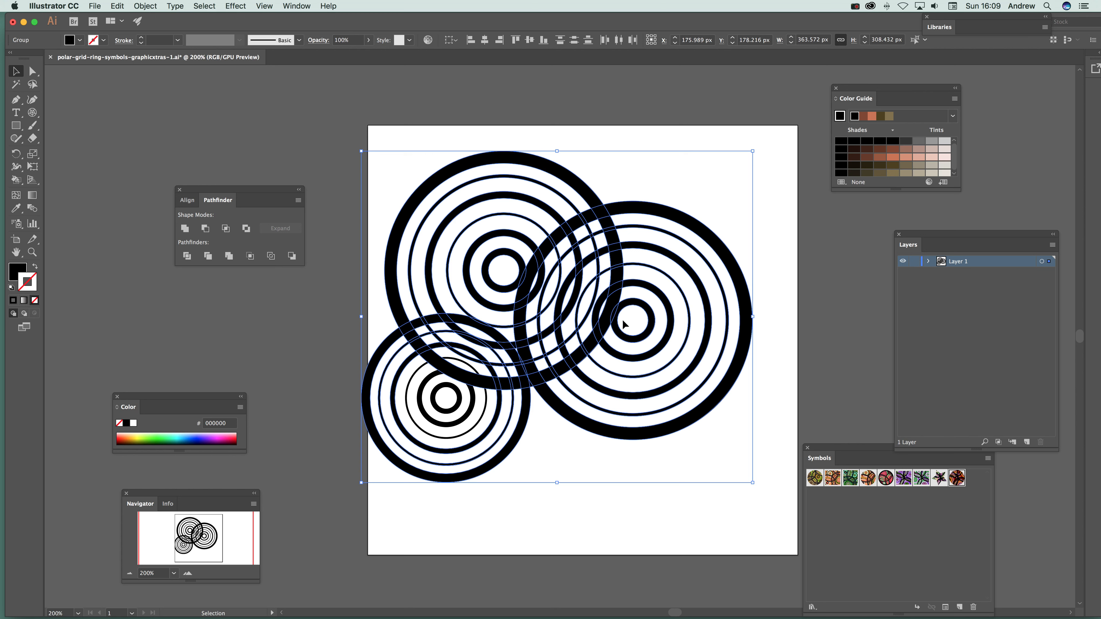
click(184, 230)
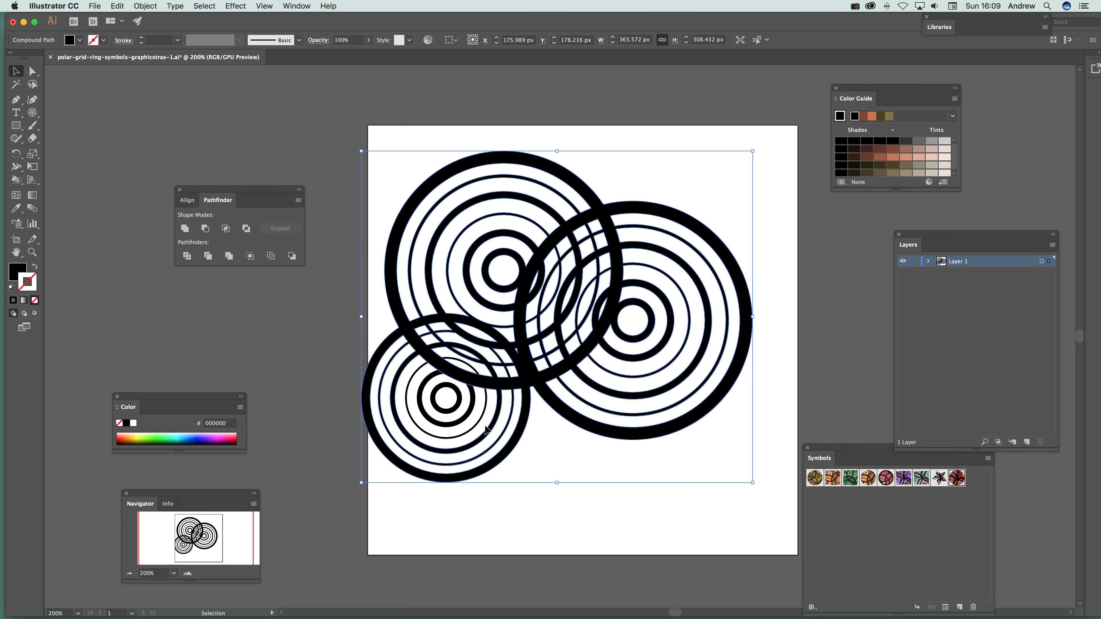
Draw a rectangle about 234.5 by 189.5 px over the middle of the ring artwork and crop the artwork to it
click(16, 125)
drag(411, 202, 663, 406)
click(16, 71)
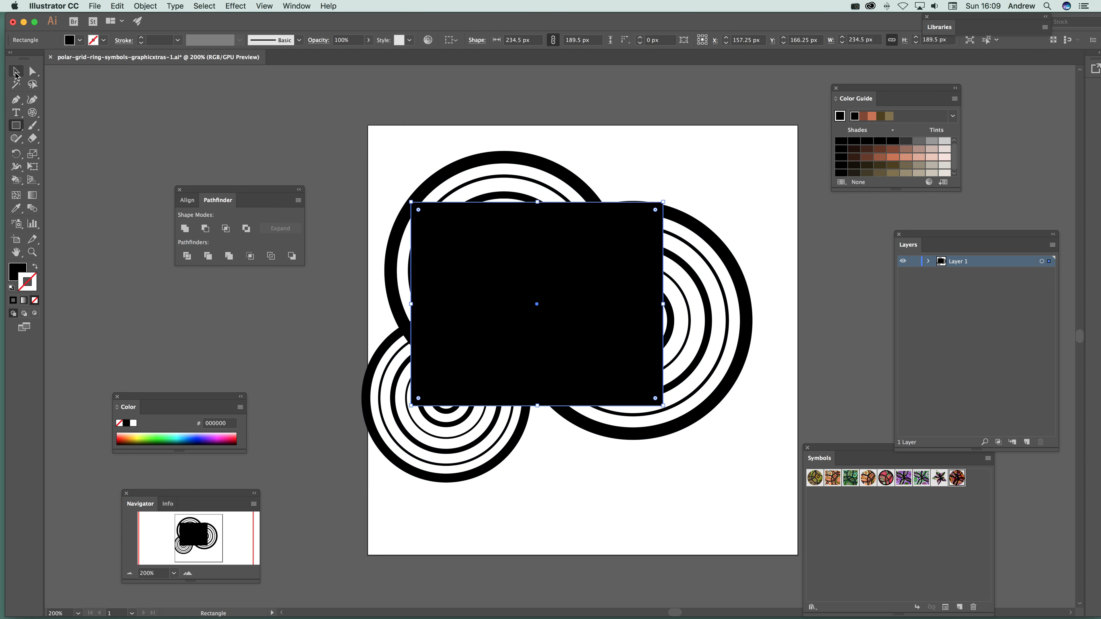
drag(332, 130, 755, 483)
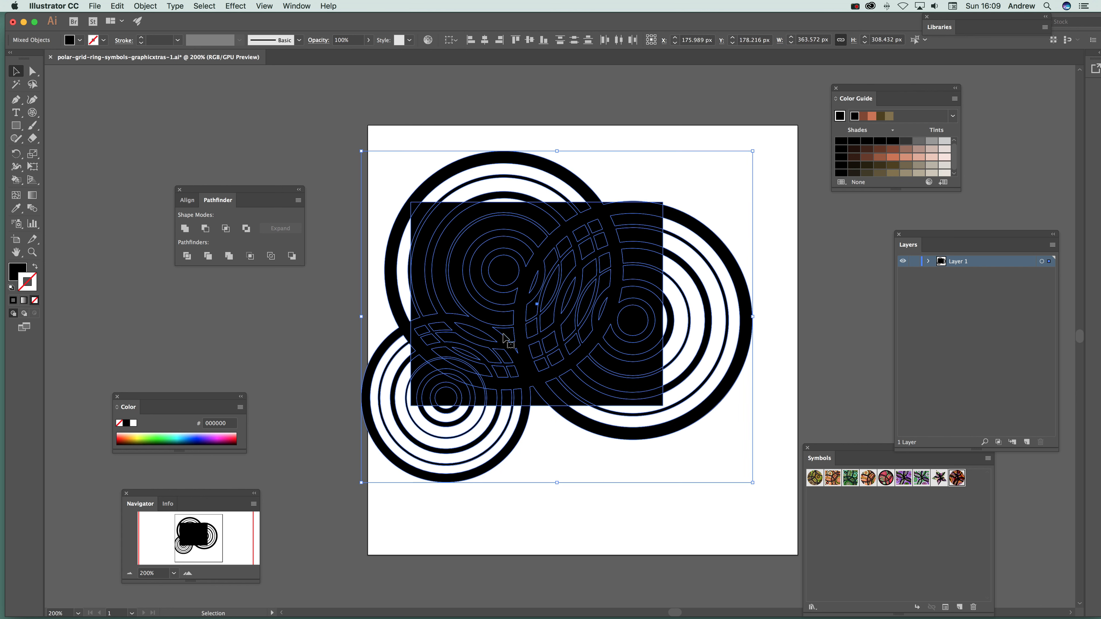
click(250, 257)
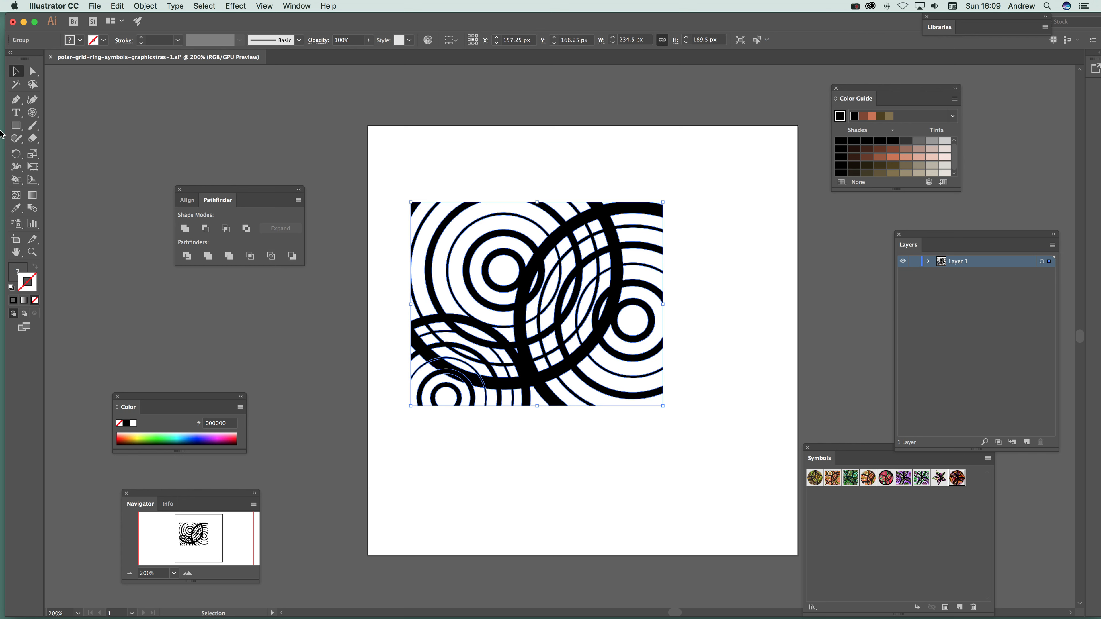
Draw a small rectangle about 42 by 25 px above the cropped artwork and set its fill to None
click(16, 126)
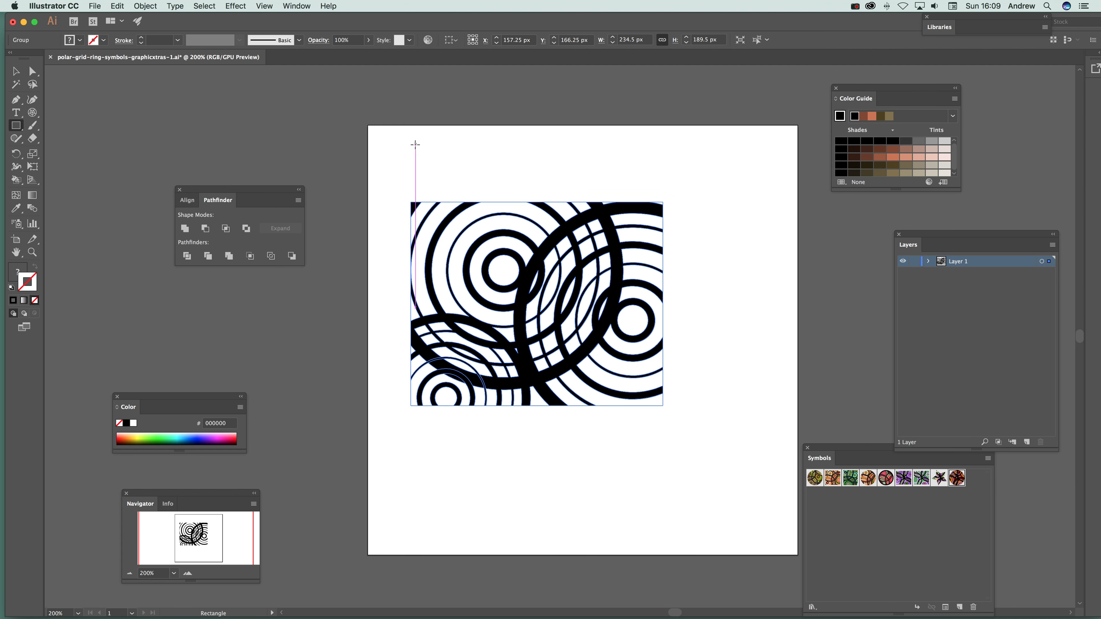
drag(424, 137, 471, 164)
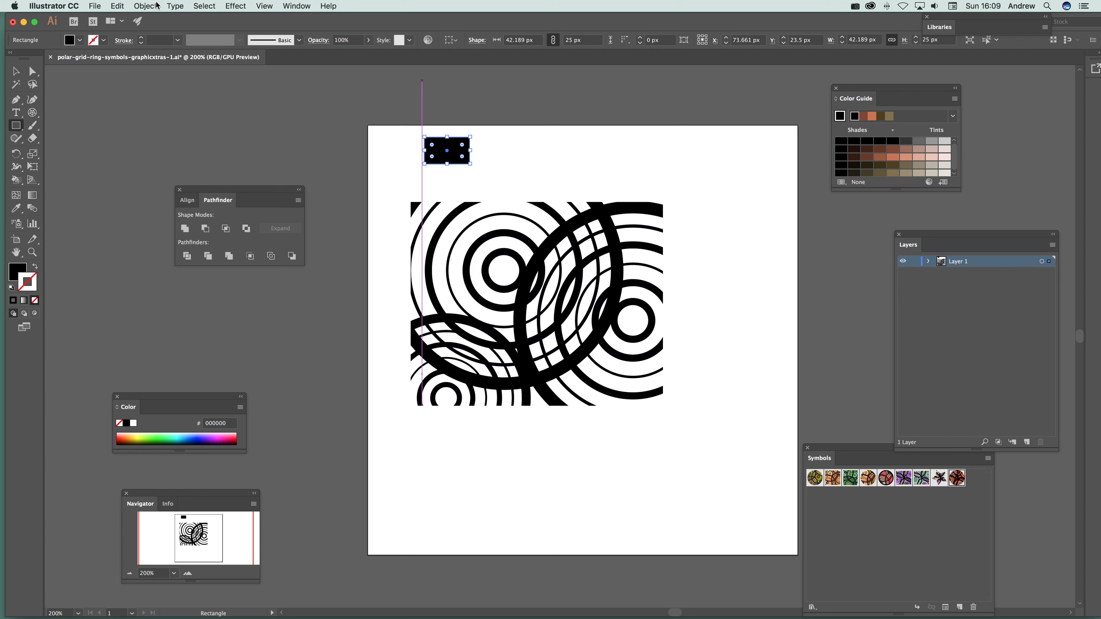
click(80, 40)
click(9, 60)
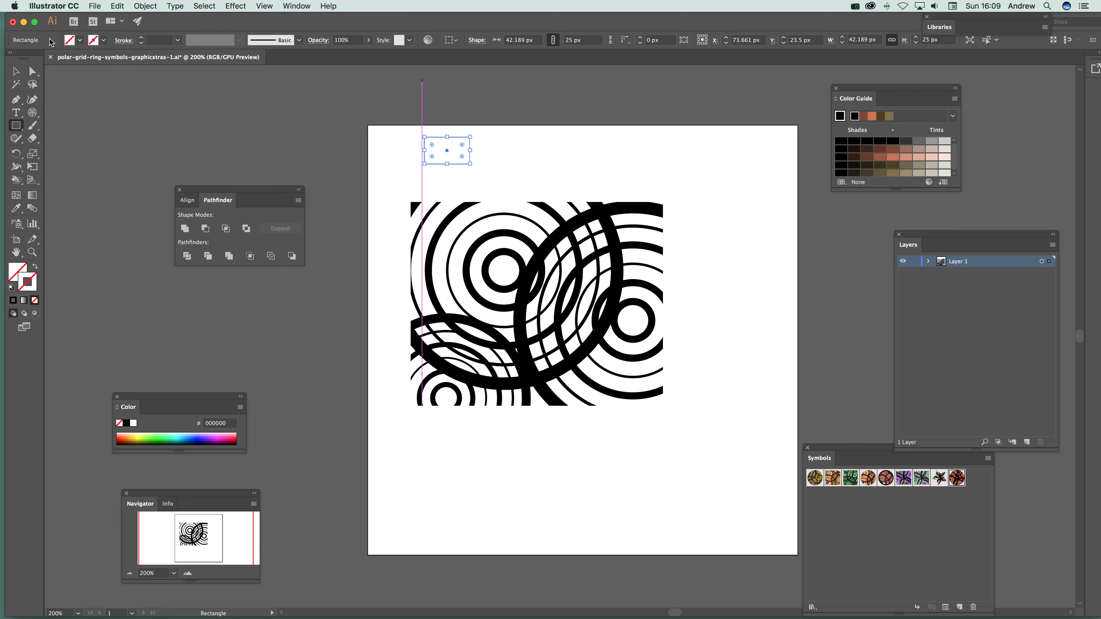
Select all objects with the same fill and stroke as the small empty rectangle and delete them
click(205, 6)
mouse_move(217, 103)
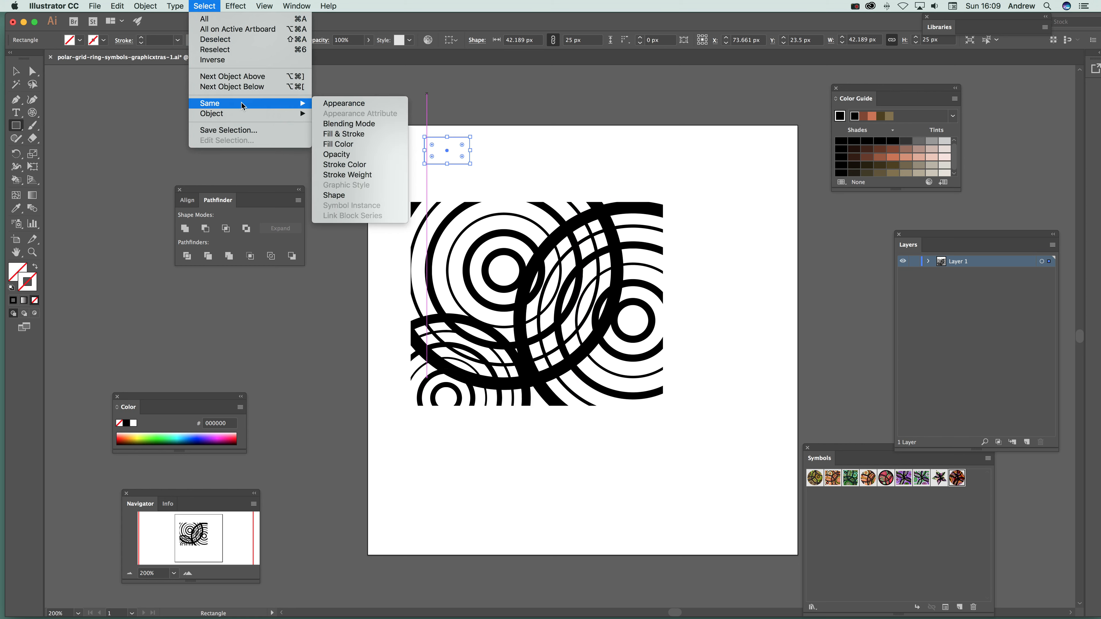
click(362, 134)
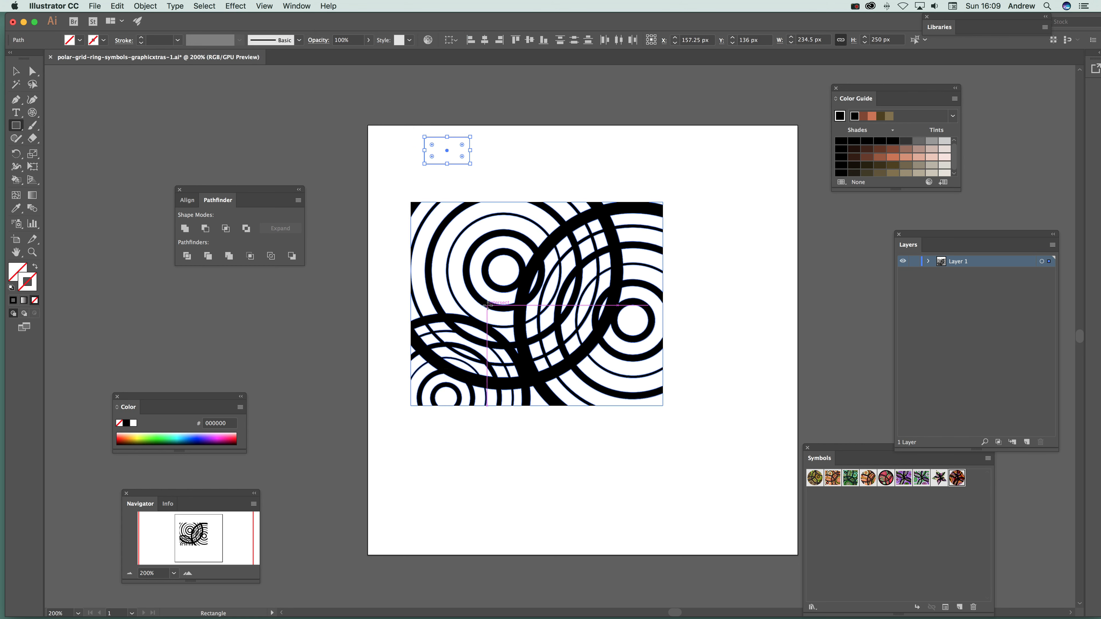
key(super+shift+a)
Move the cropped ring artwork about 8 px left and 22 px up on the artboard
click(16, 71)
drag(392, 194, 715, 437)
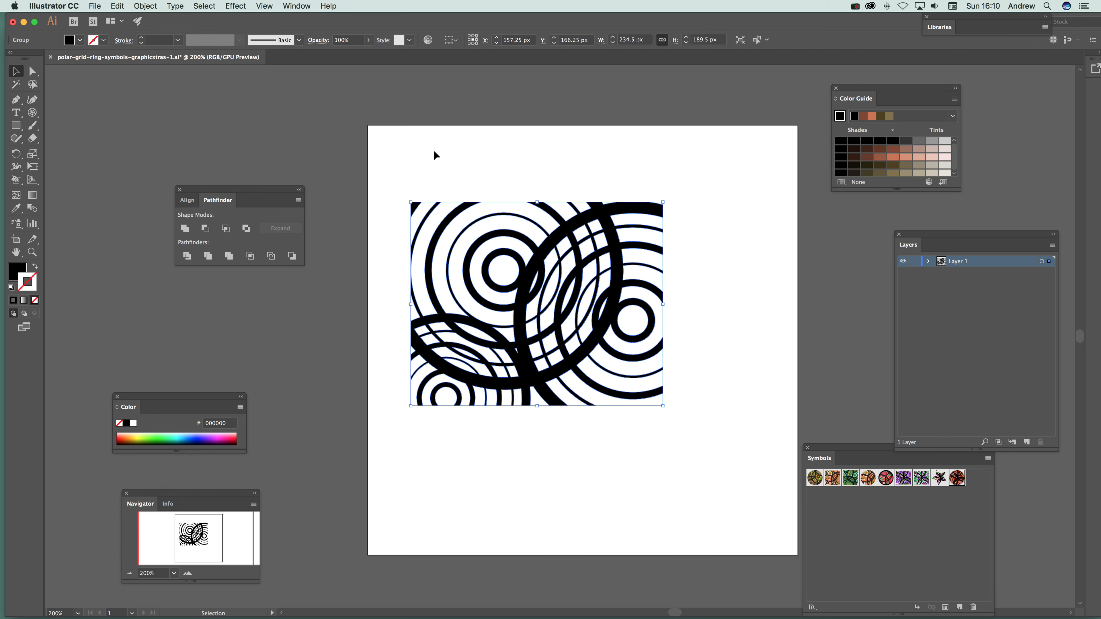
click(486, 175)
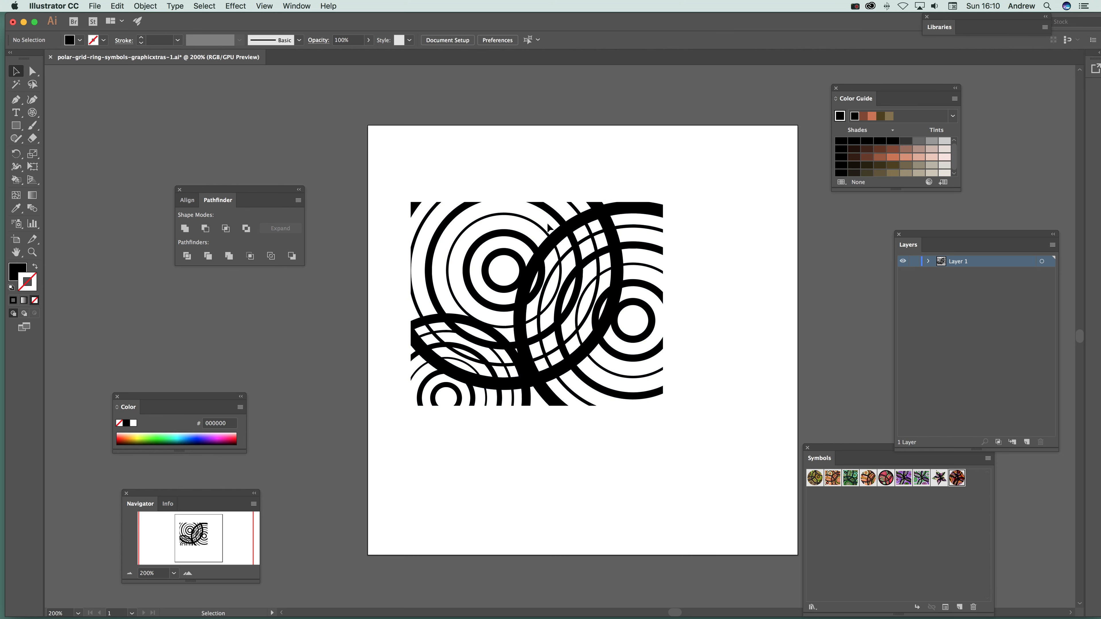
drag(583, 268, 575, 244)
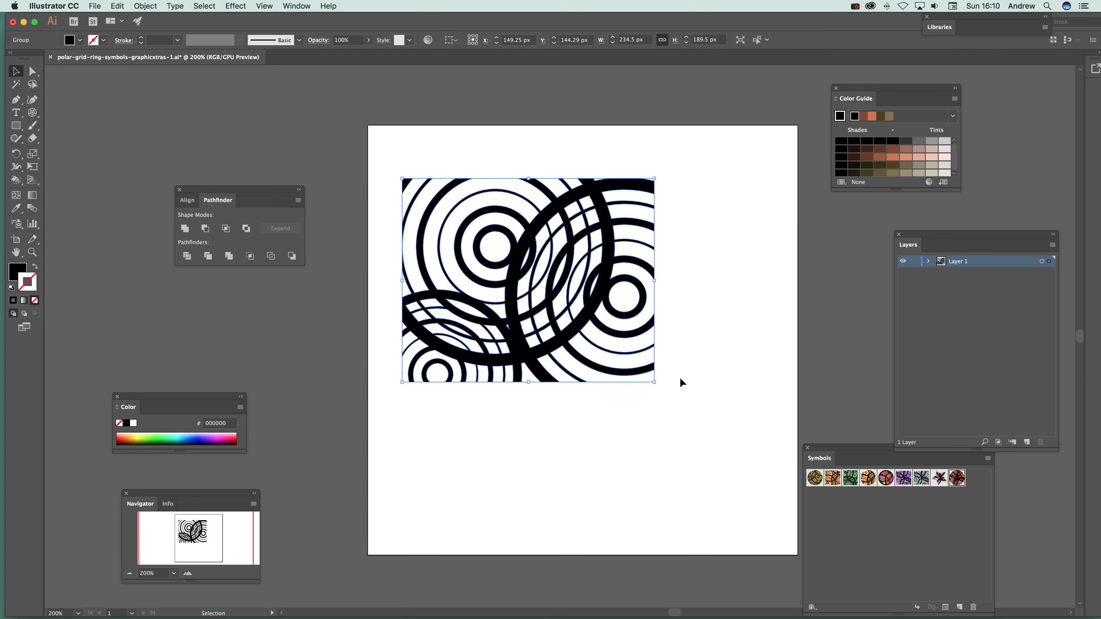
Enlarge the ring artwork to about 302 by 244 px and draw a rectangle that covers it exactly
drag(653, 382, 751, 441)
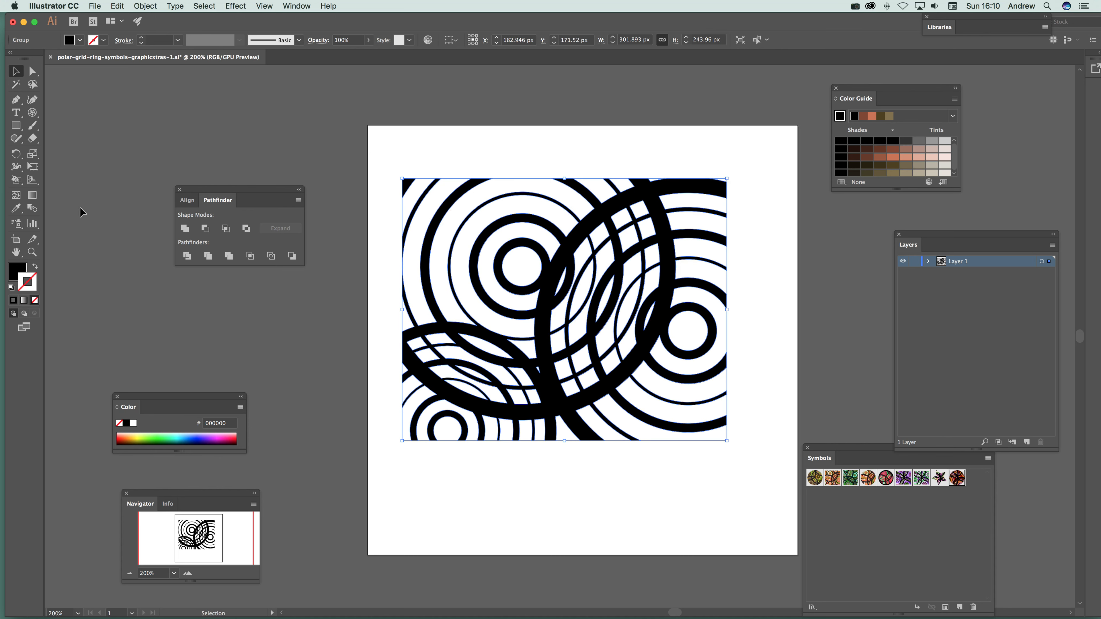
click(15, 126)
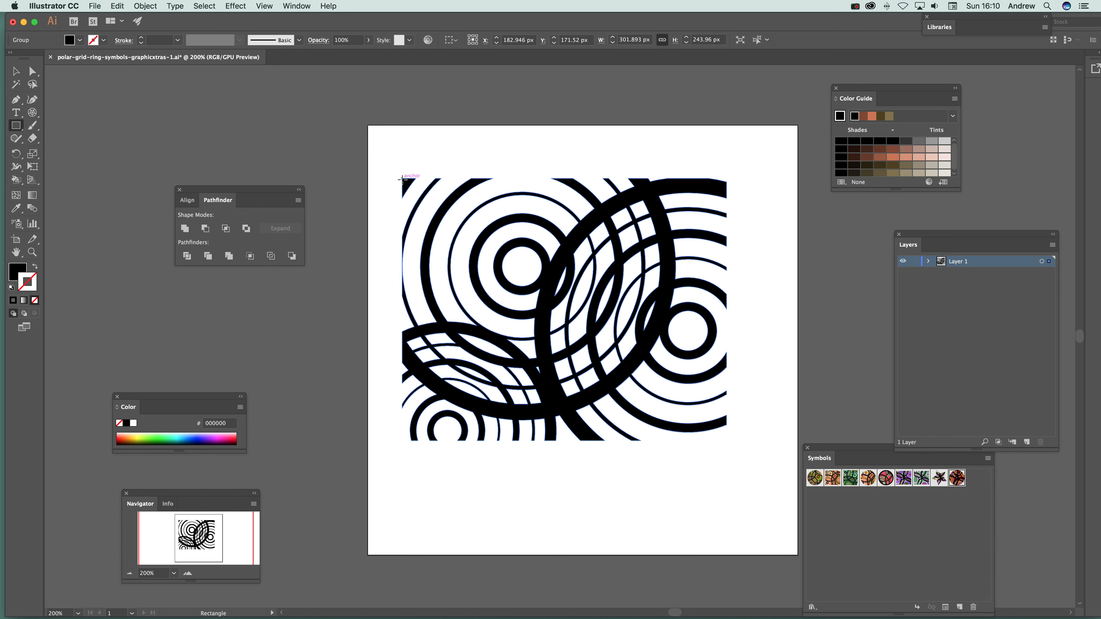
drag(402, 178, 727, 439)
Set the covering rectangle's stroke to None and its fill to orange FF5A15
key(x)
click(891, 158)
click(105, 41)
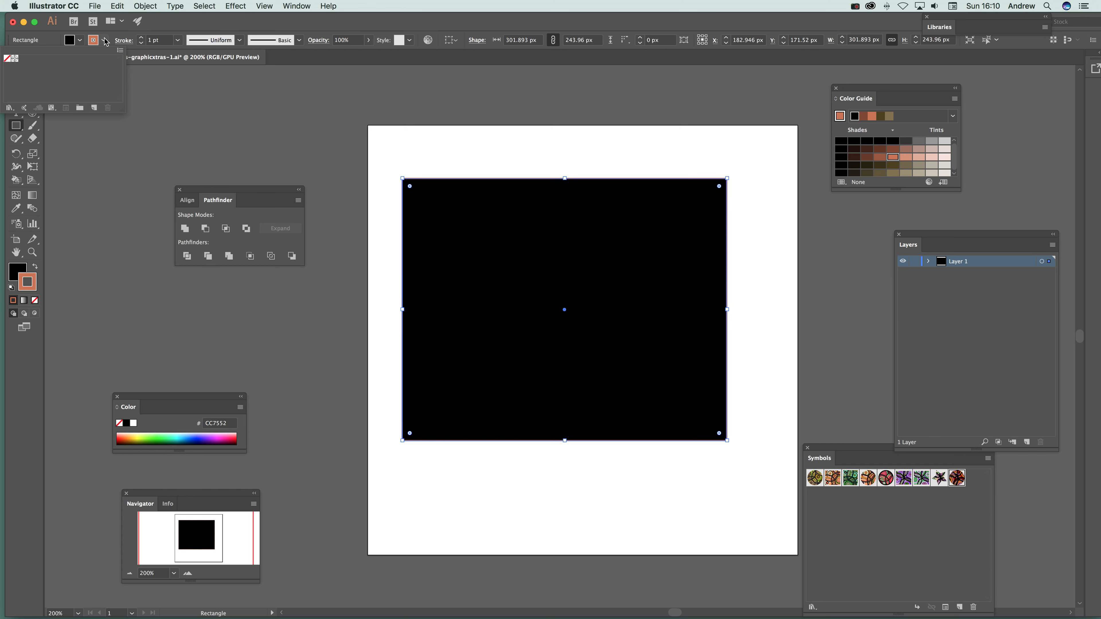
click(8, 59)
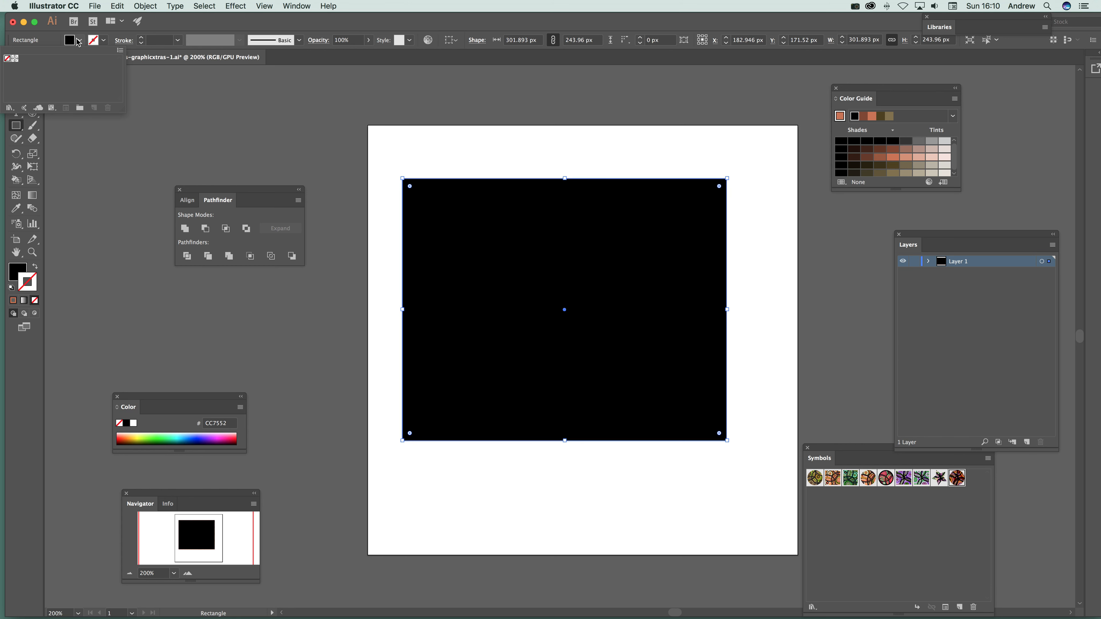
click(18, 270)
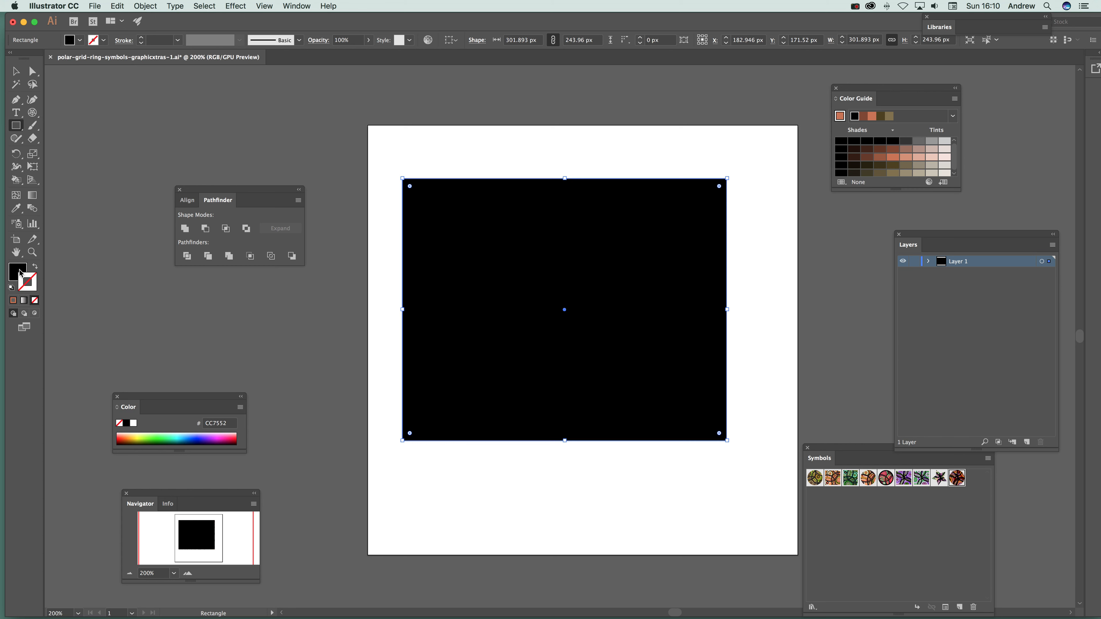
click(126, 433)
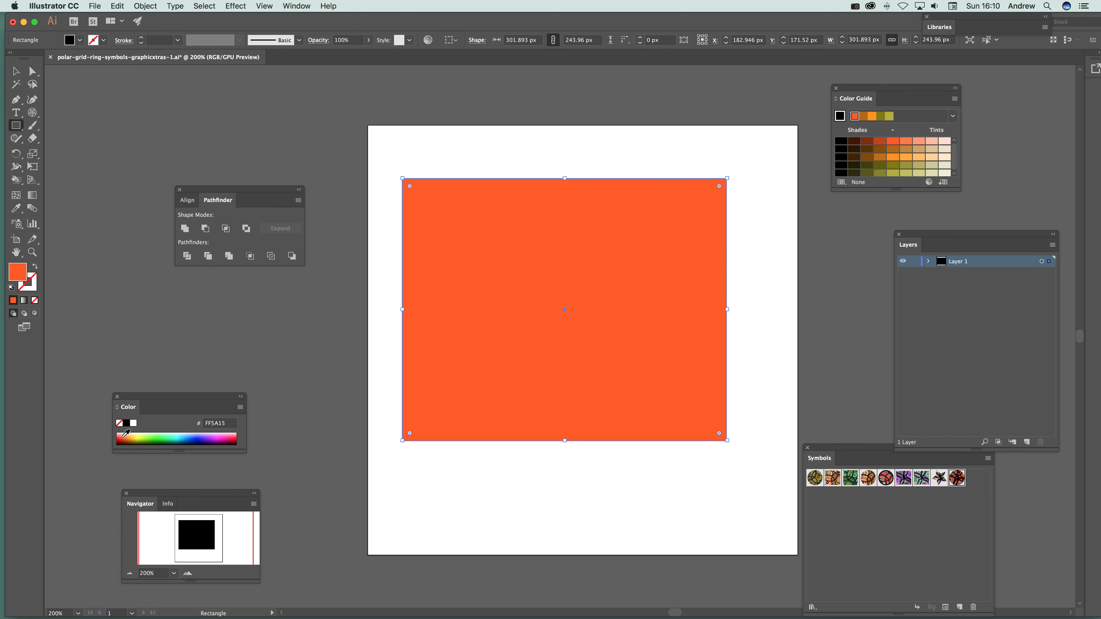
Send the orange rectangle to the back, behind the black ring artwork
right_click(479, 241)
mouse_move(538, 400)
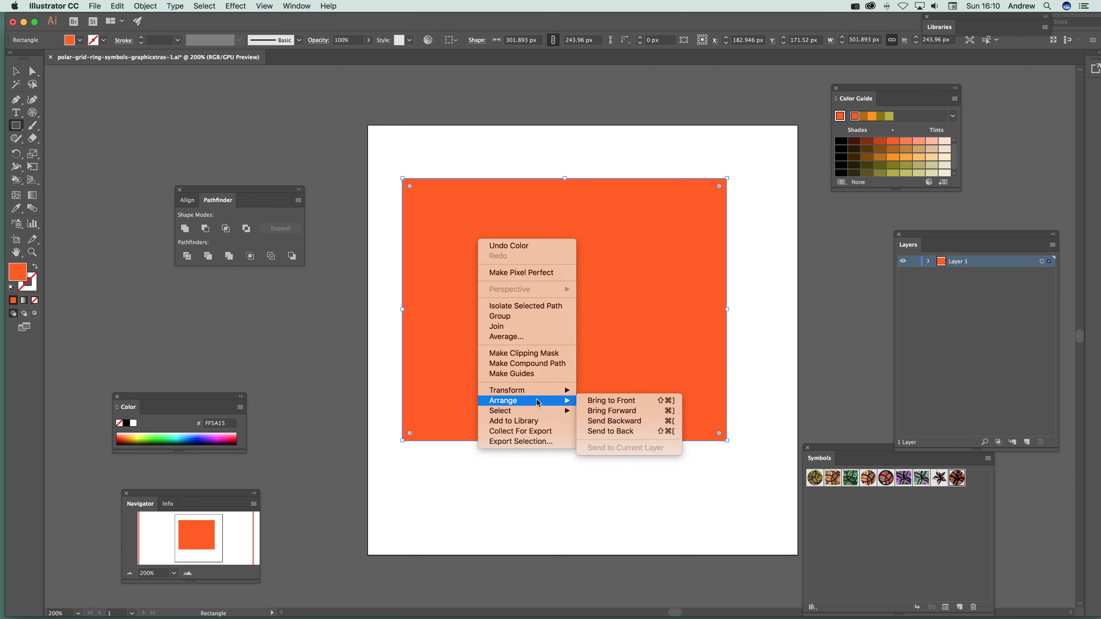
click(599, 431)
key(v)
click(395, 161)
drag(435, 189, 436, 192)
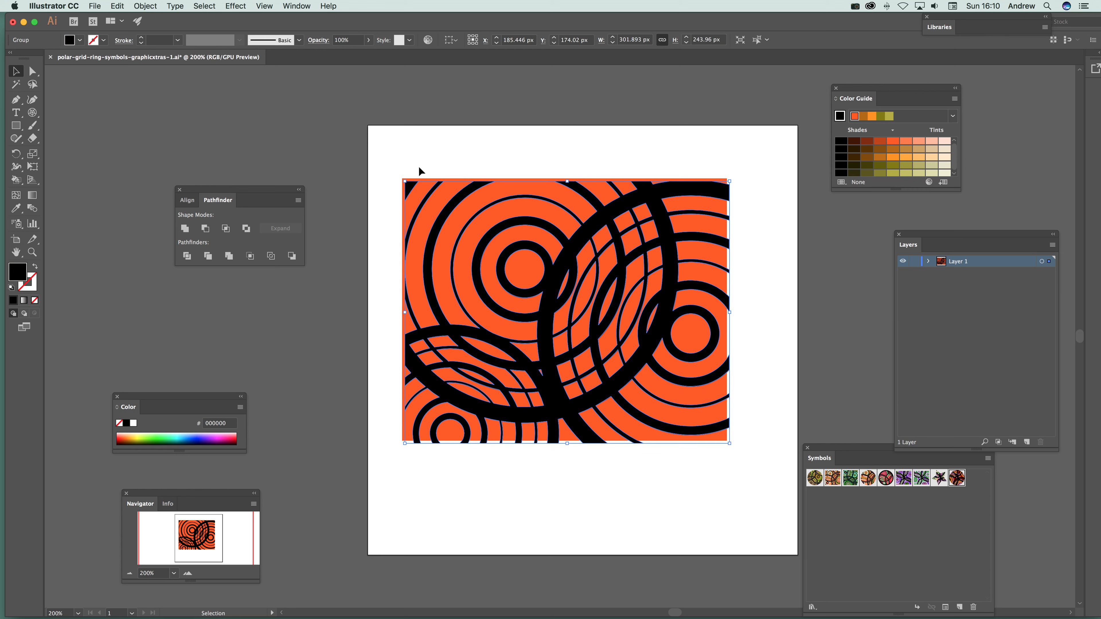
drag(432, 189, 429, 186)
Select the rings and orange rectangle for the Live Paint Bucket and choose the High Contrast 4 color harmony
drag(408, 143, 689, 193)
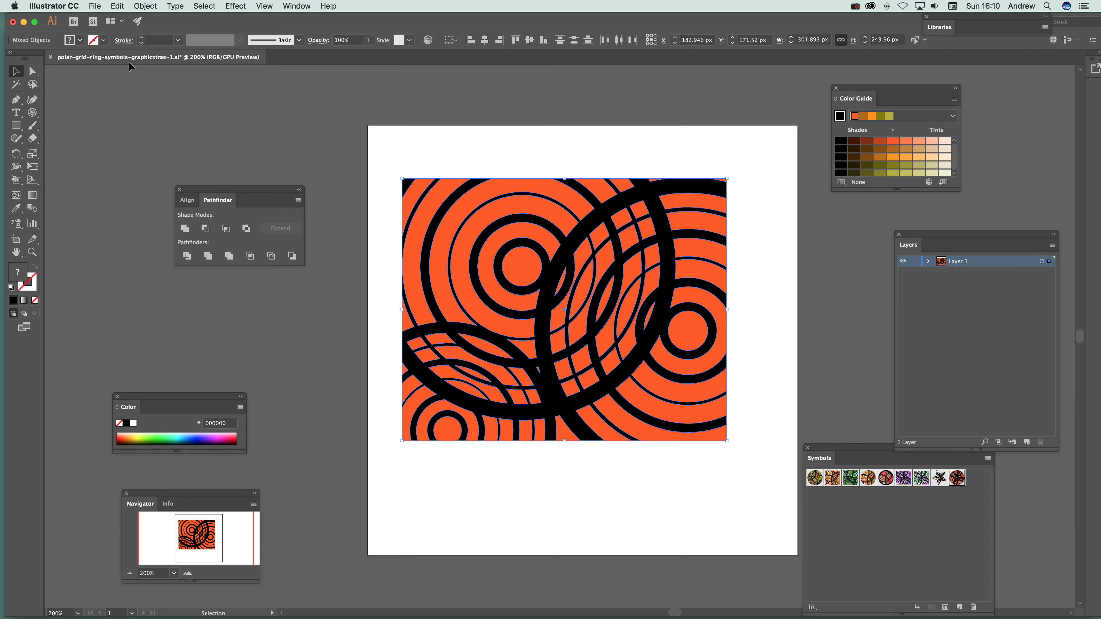
mouse_move(16, 180)
mouse_down()
mouse_move(52, 206)
mouse_move(73, 199)
mouse_up()
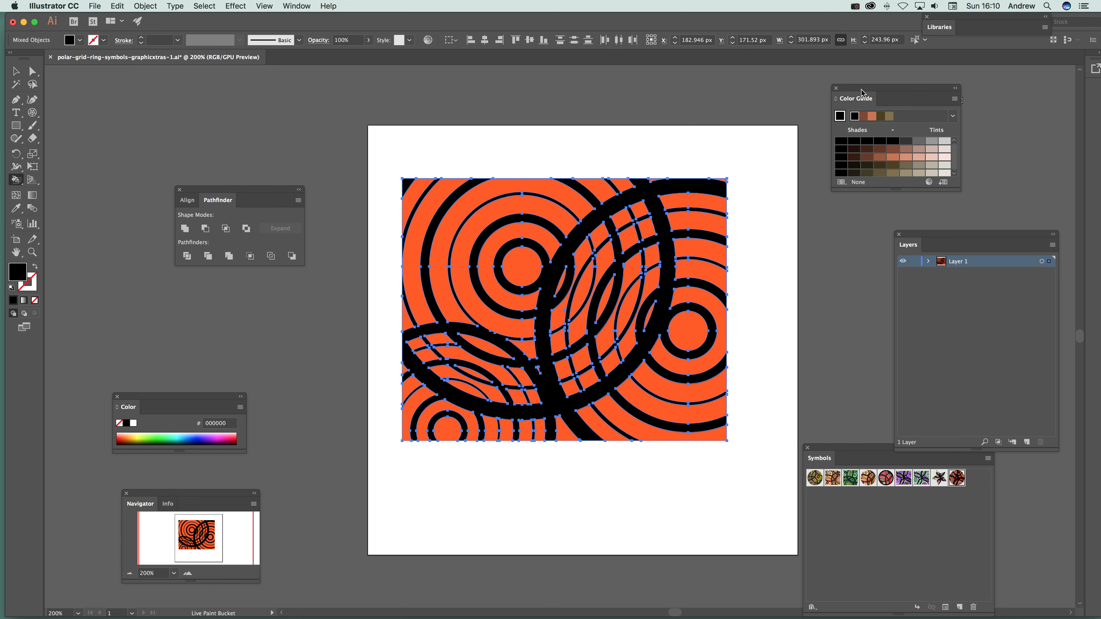
drag(863, 93, 779, 201)
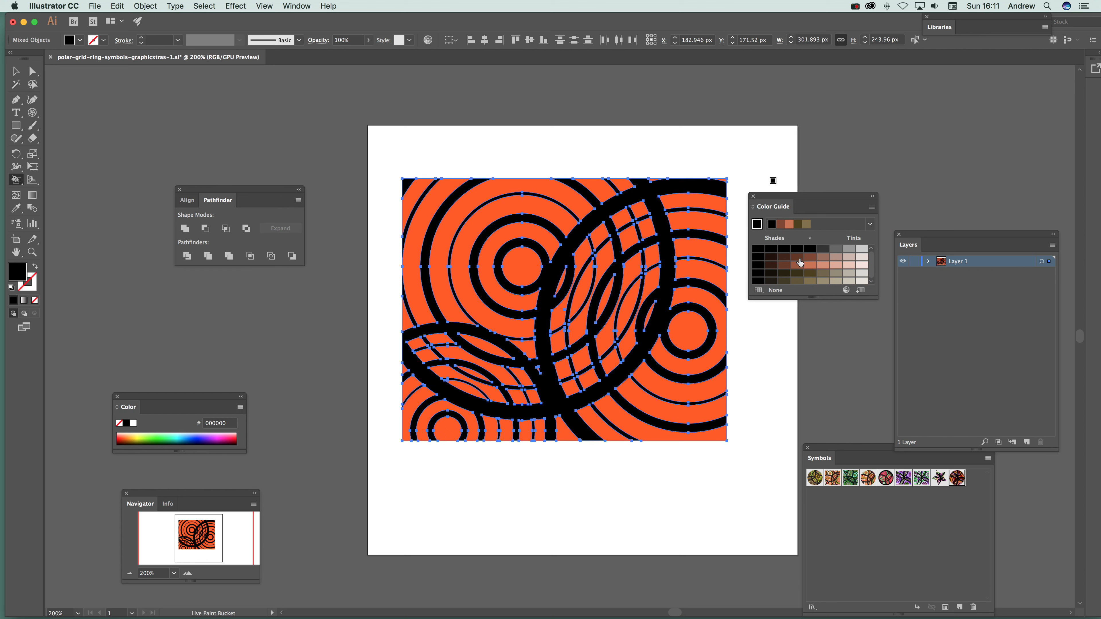
click(870, 224)
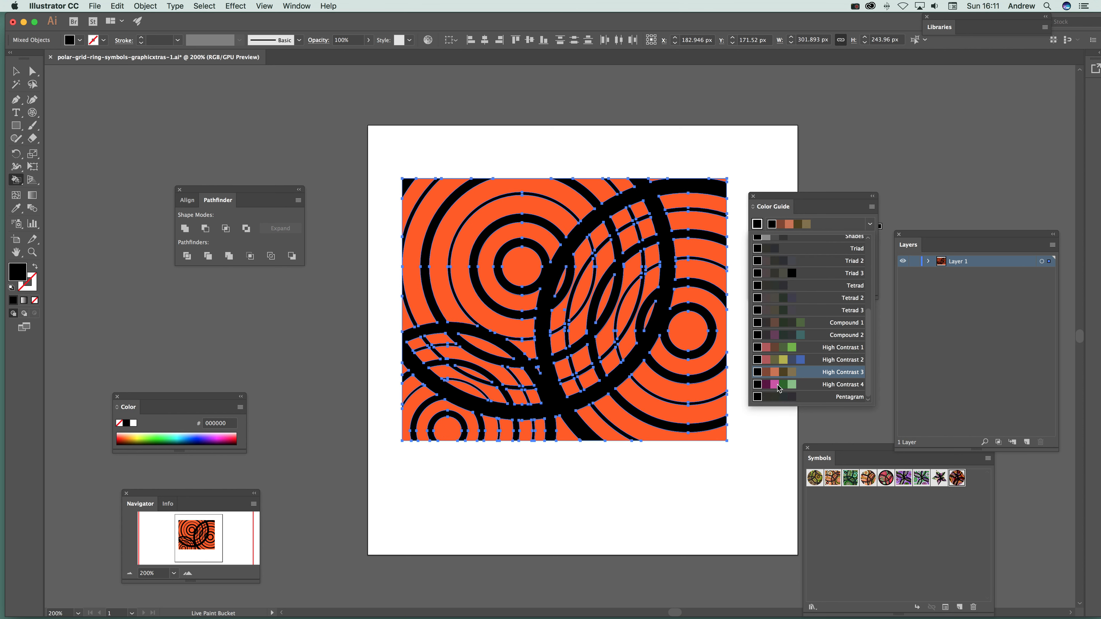
click(778, 384)
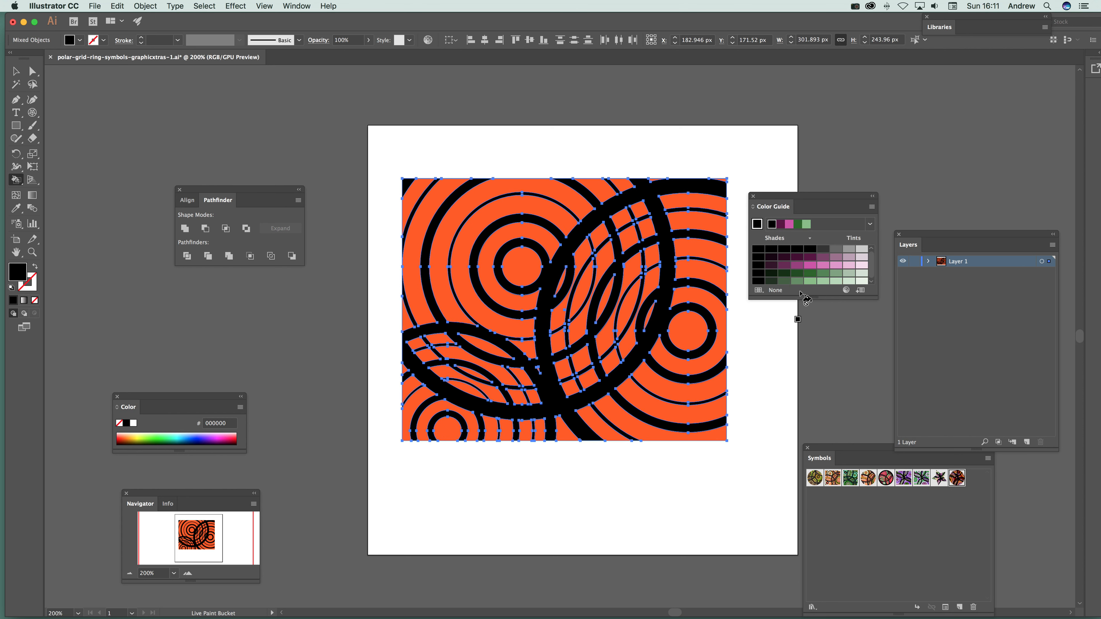
Live Paint one ring of the upper-left circle and the inner ring sections of the right circle pink CC52A8
drag(795, 277, 764, 251)
click(811, 268)
drag(811, 269, 19, 268)
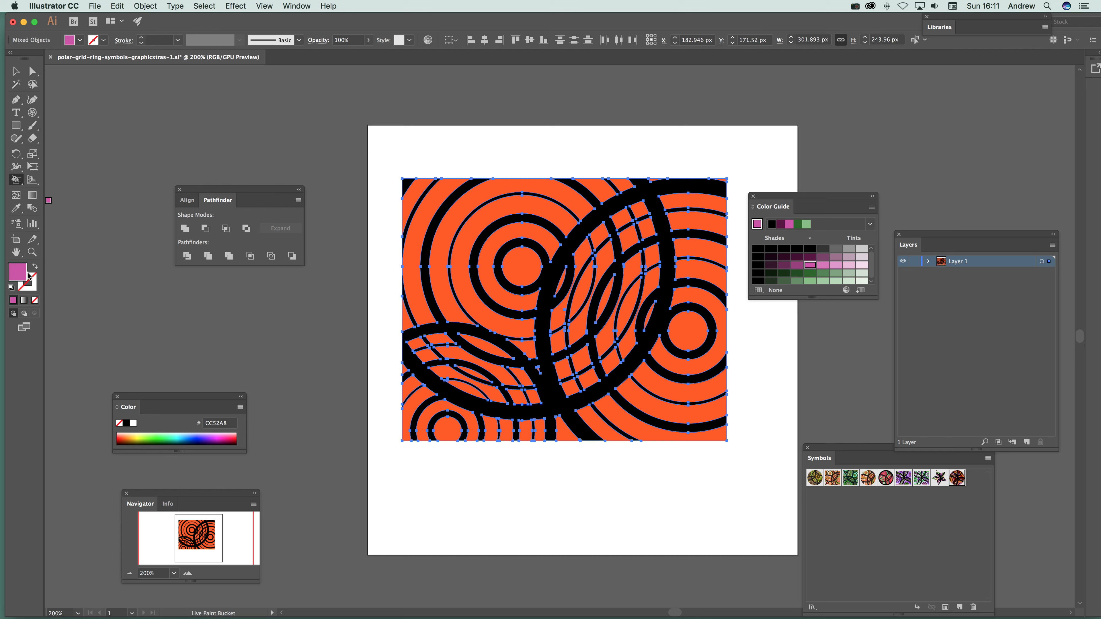
click(463, 285)
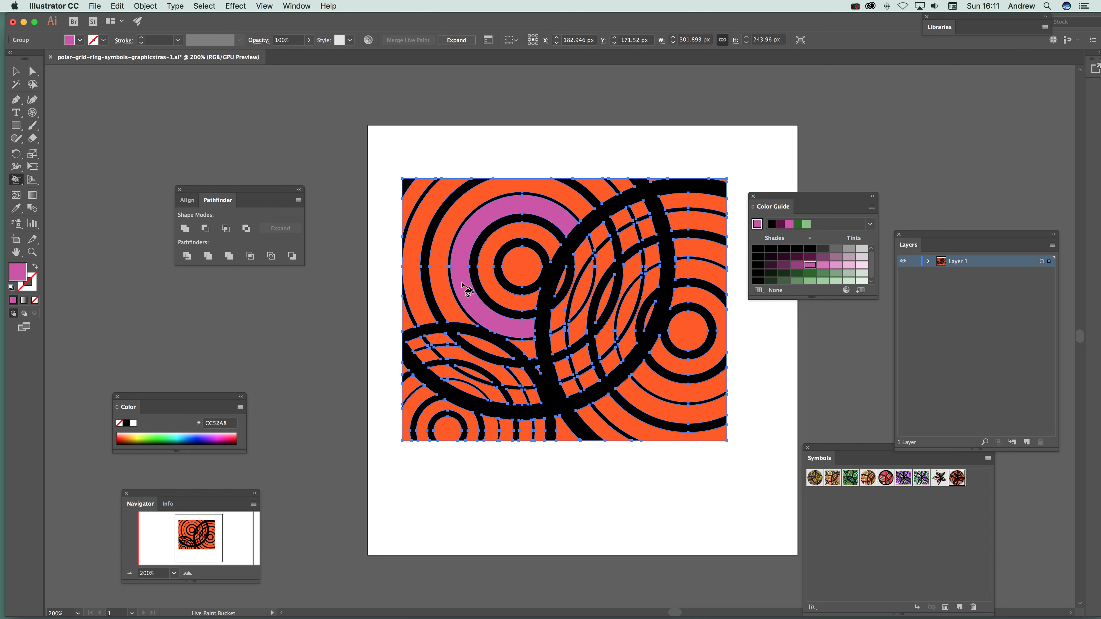
click(707, 274)
click(705, 350)
Paint an upper band of the right circle, a wide upper-left ring and two overlap cells light pink E8BADC
click(850, 268)
click(707, 225)
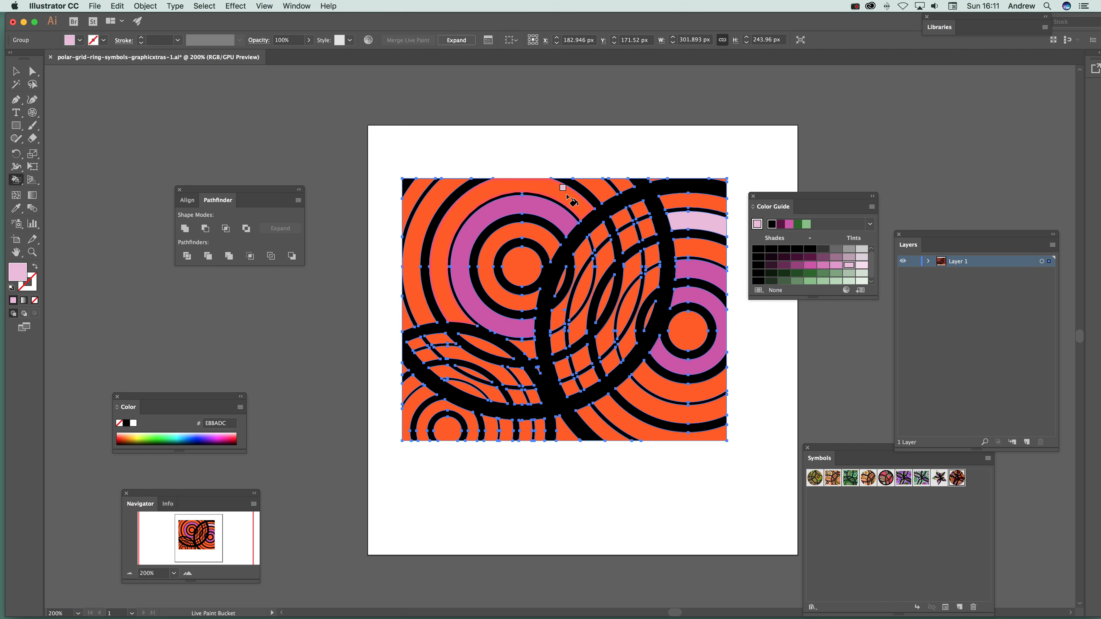
click(582, 204)
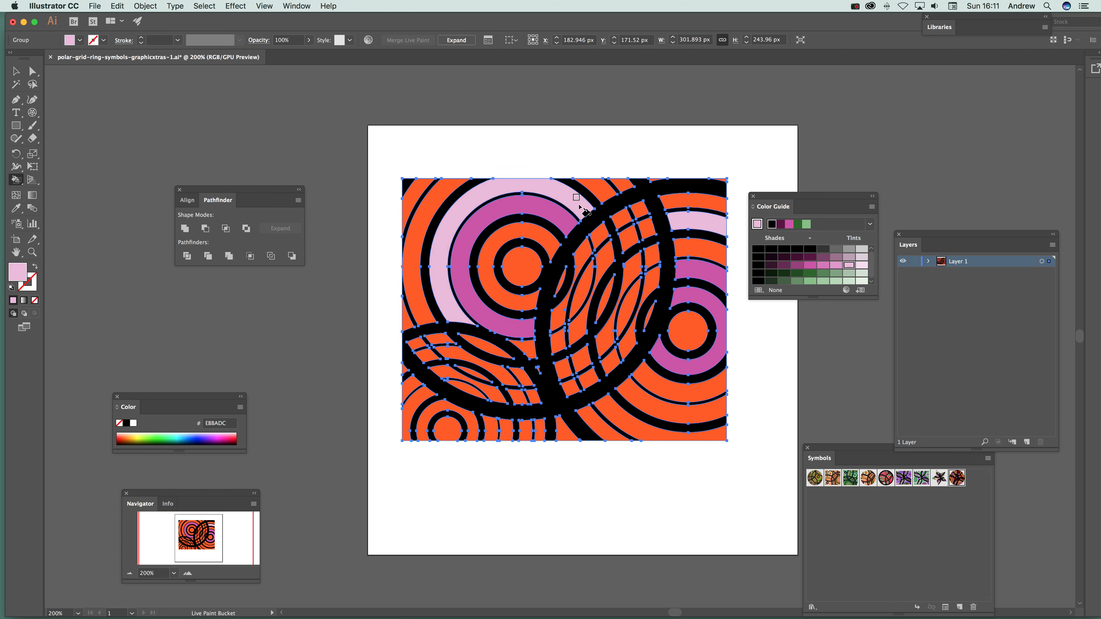
click(608, 259)
click(648, 232)
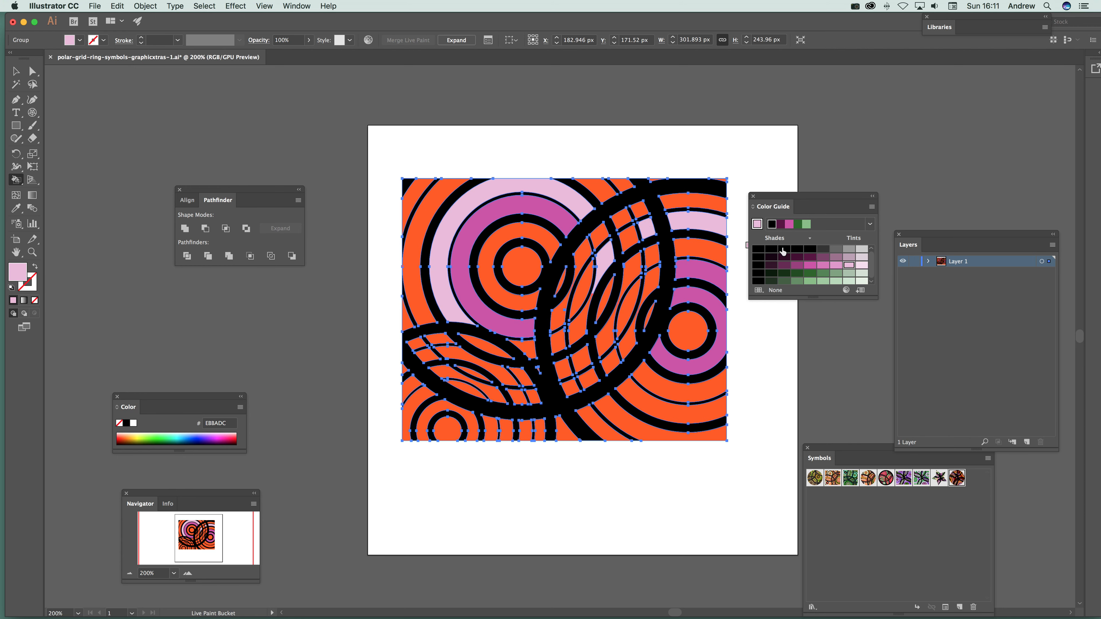
Paint the right circle's upper and lower outer bands and one cell of the central overlap purple 993D7E
click(798, 265)
click(681, 207)
click(607, 333)
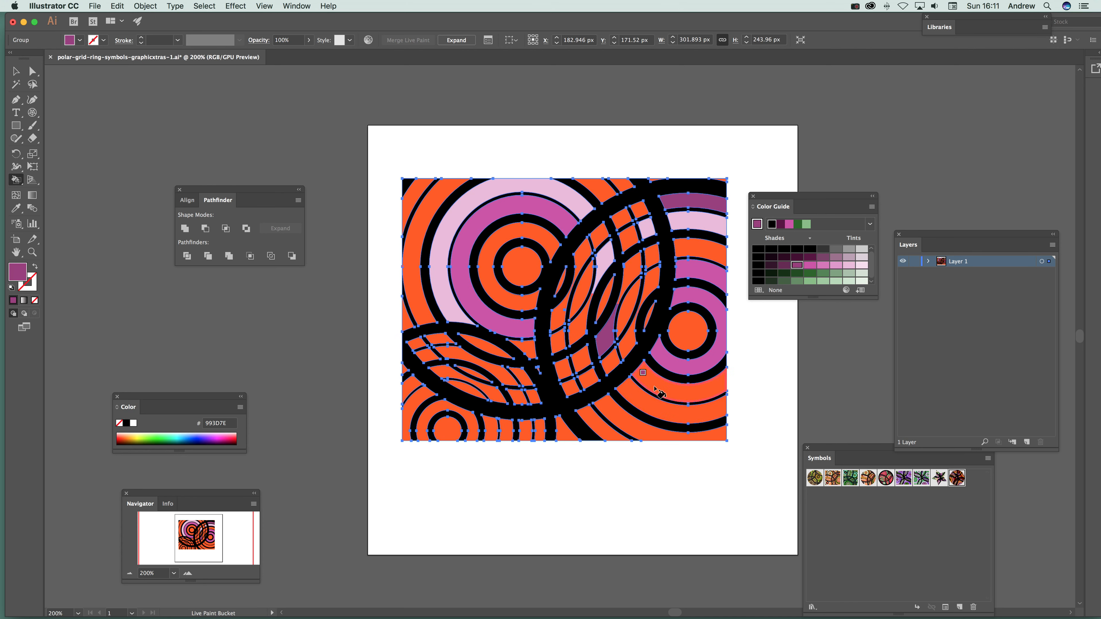
click(648, 399)
click(600, 423)
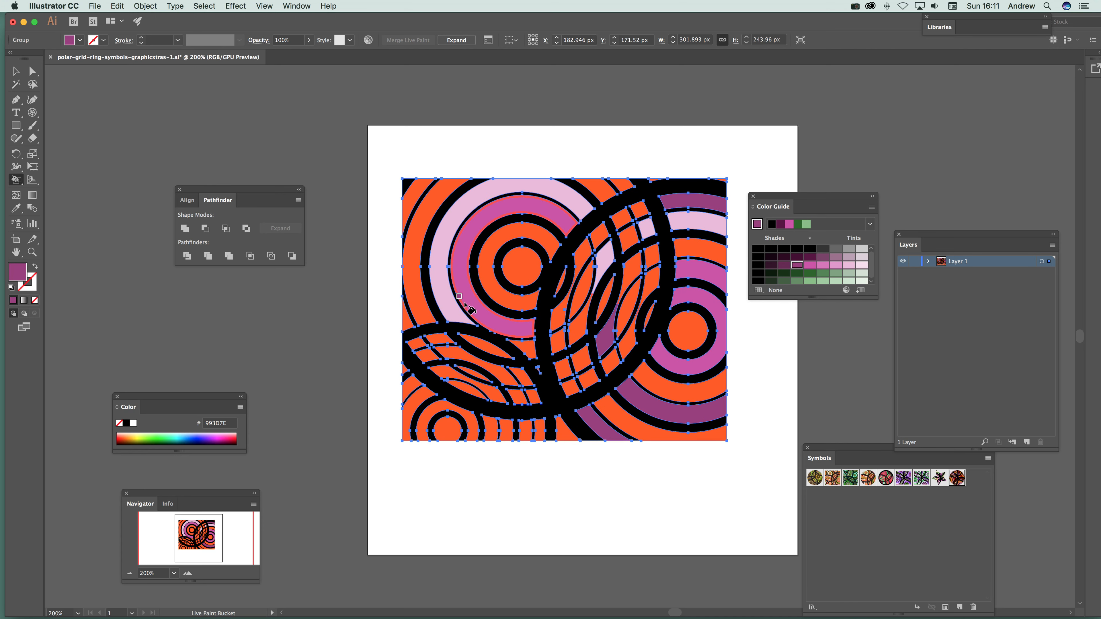
Paint the upper-left circle's outer ring and centre, a lower-left overlap segment and the lower-left circle's centre purple 993D7E
click(421, 309)
click(522, 268)
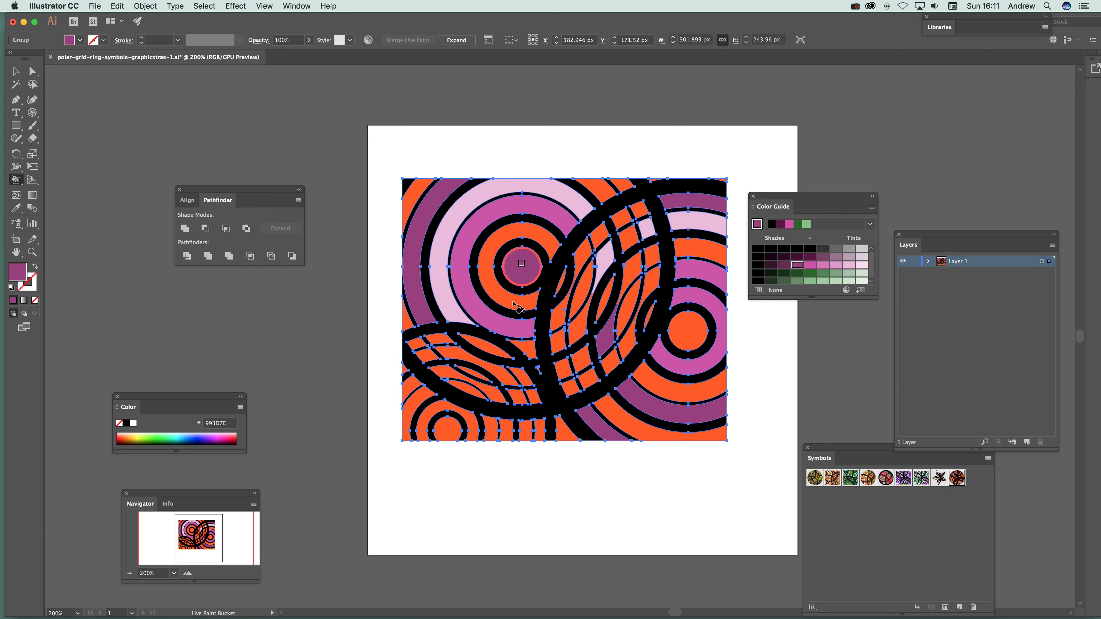
click(485, 386)
click(450, 427)
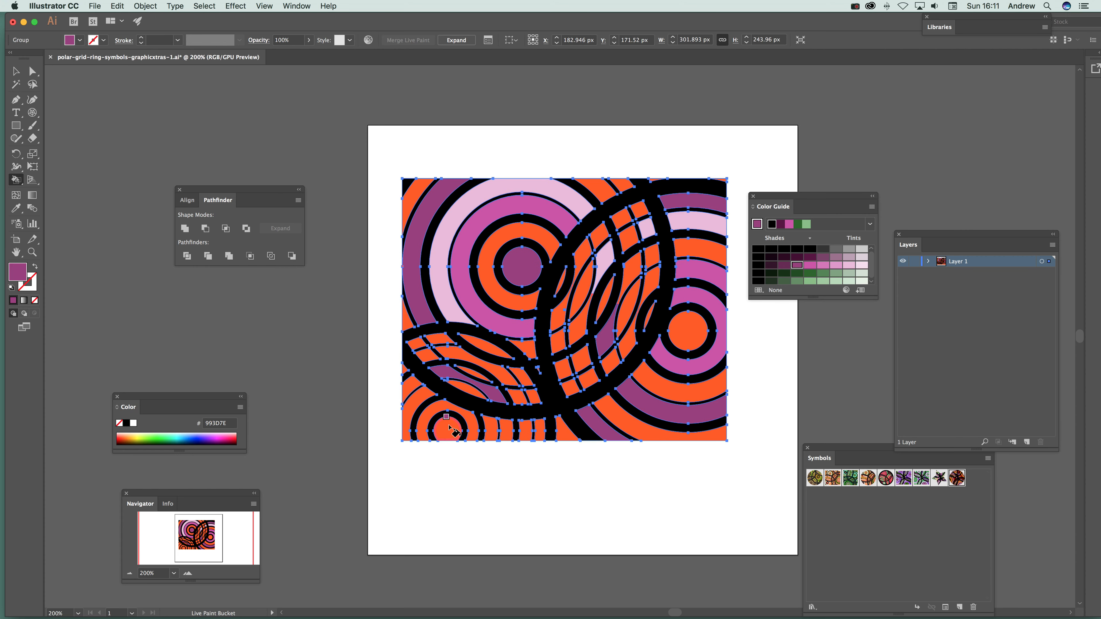
Paint another central overlap cell and the right circle's centre light pink E8BADC
click(847, 265)
click(588, 276)
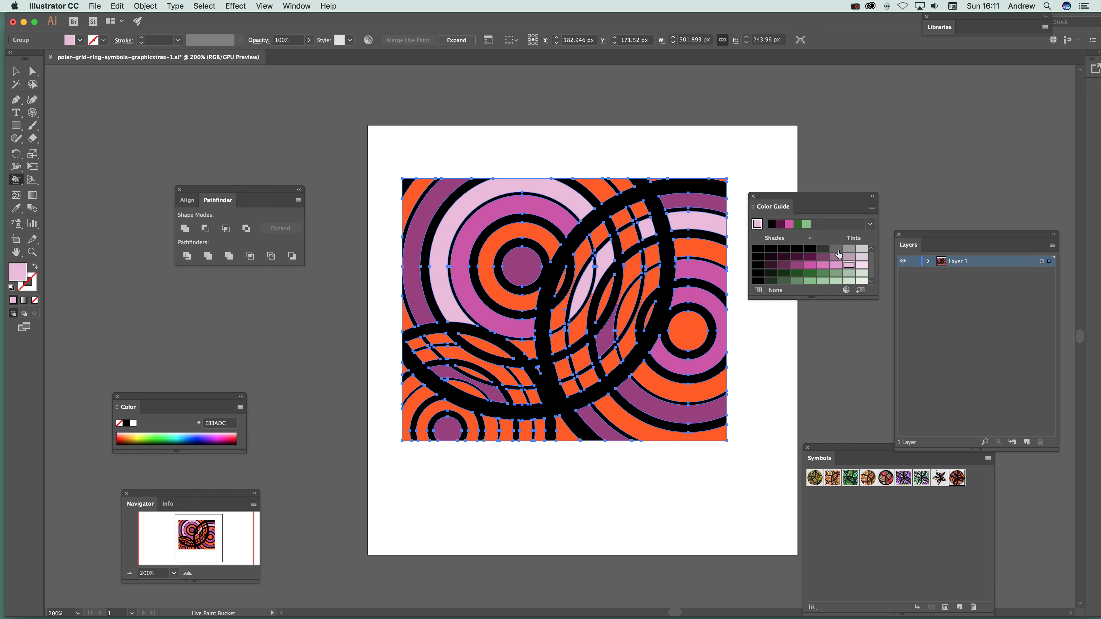
click(685, 332)
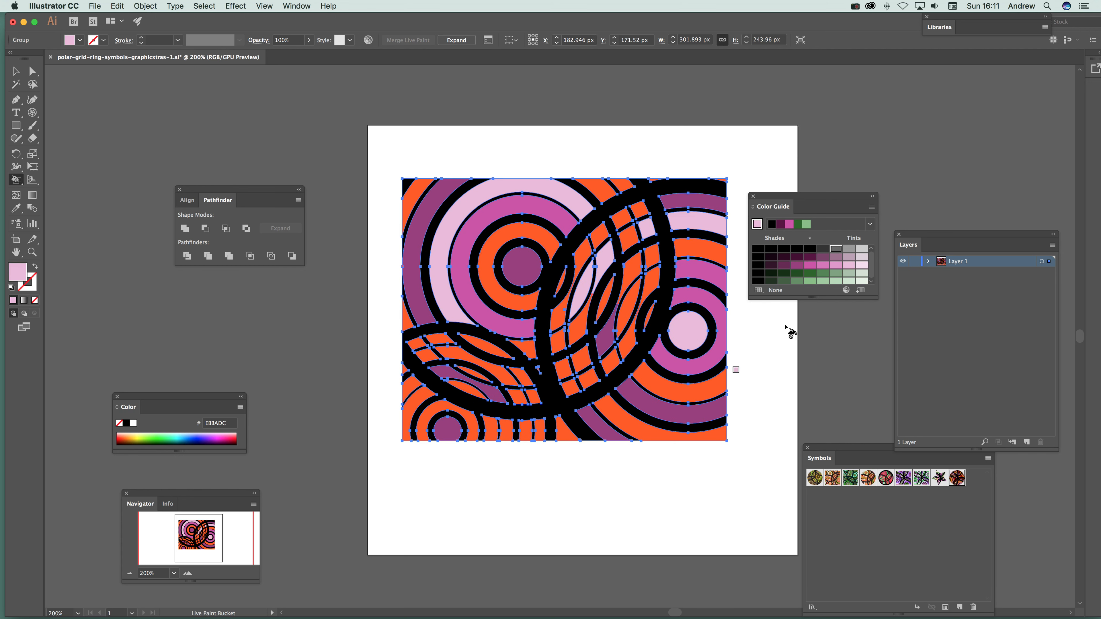
Paint the right circle's centre, three cells of the central overlap and one lower-left overlap cell gray 666666
click(836, 250)
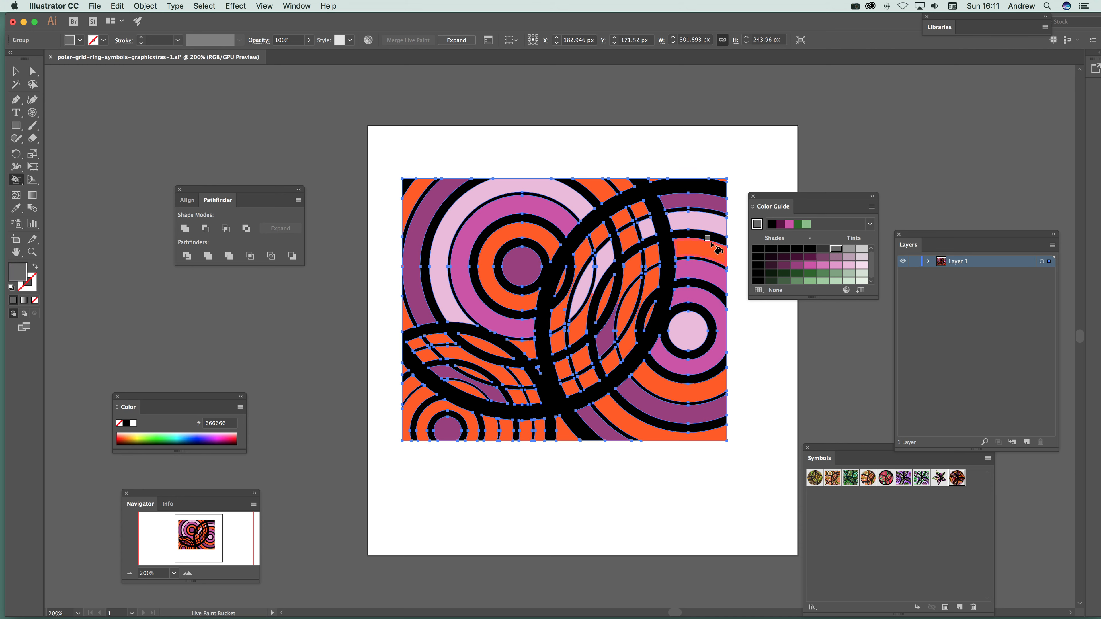
click(690, 334)
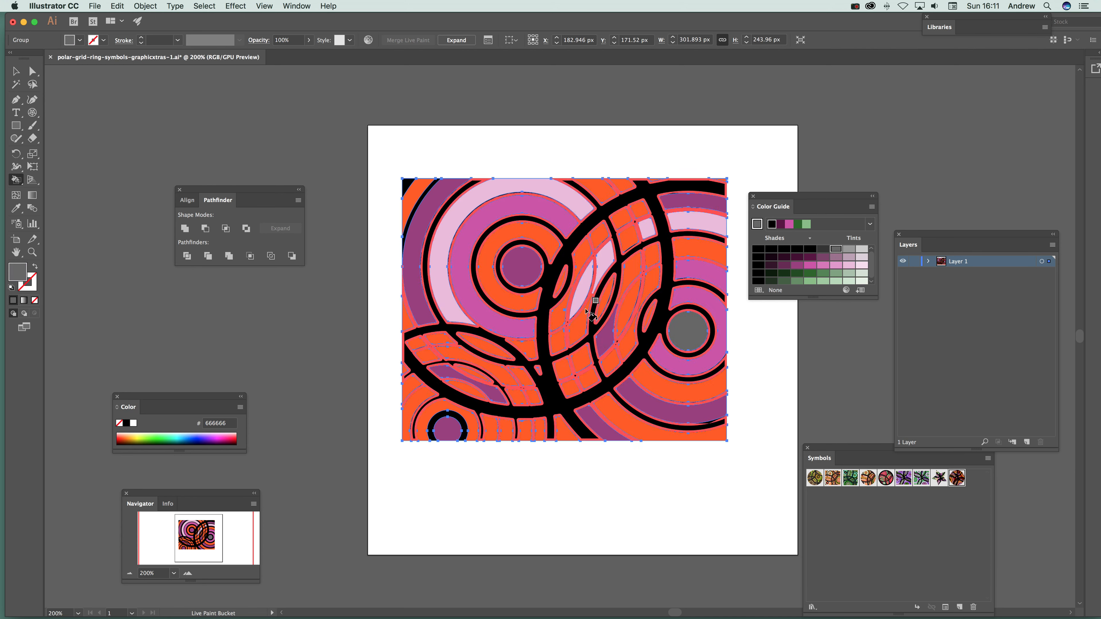
click(578, 326)
click(627, 316)
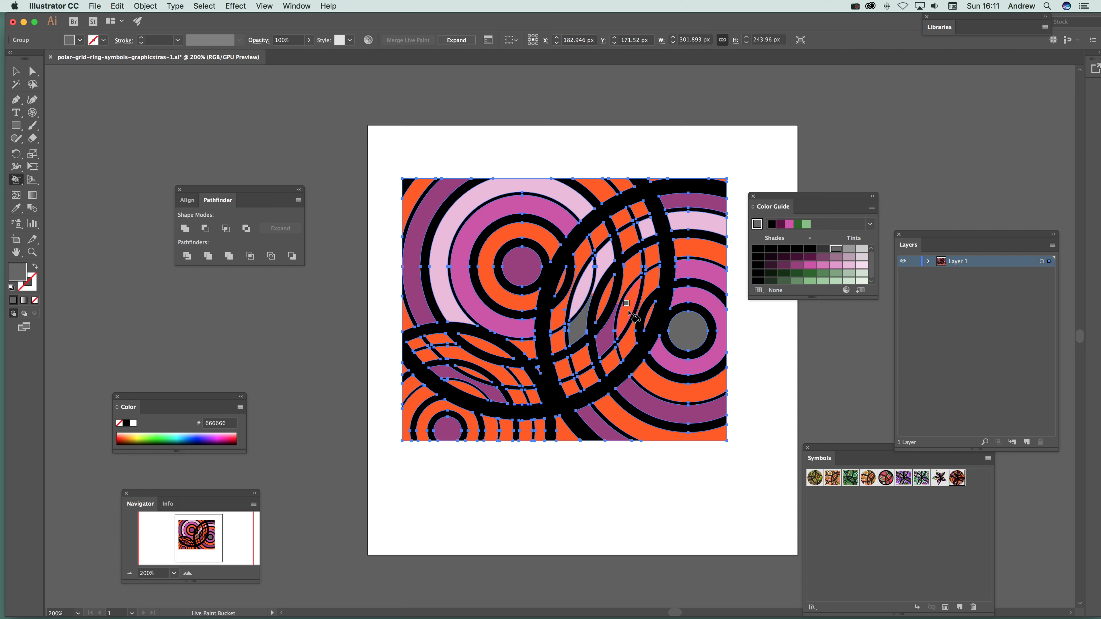
click(563, 368)
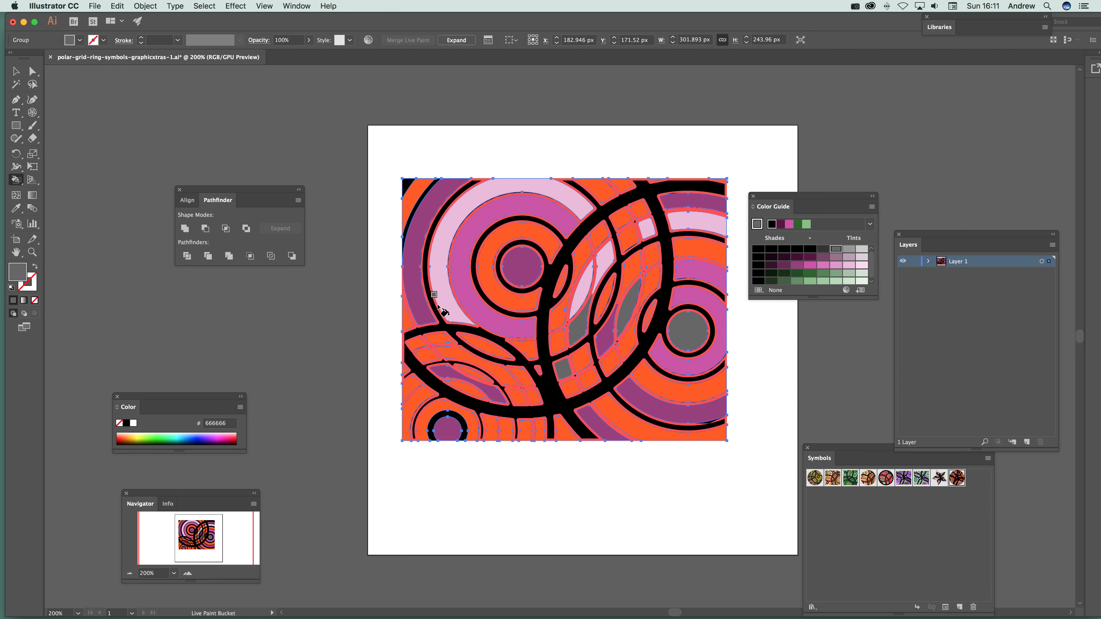
click(437, 340)
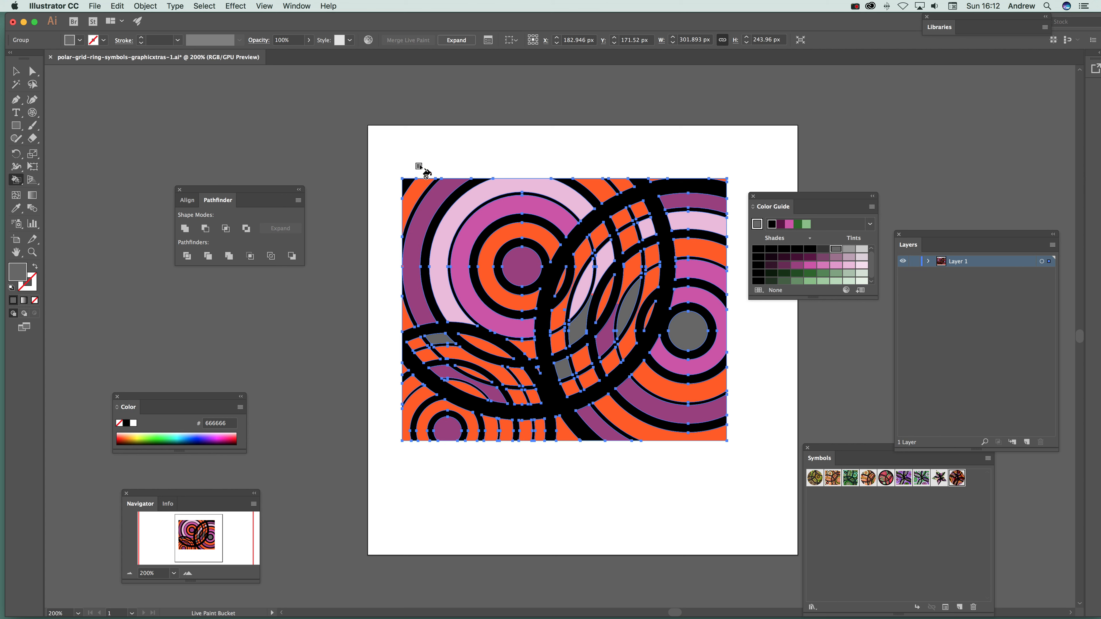
Expand the Live Paint group and select the whole expanded artwork
click(457, 41)
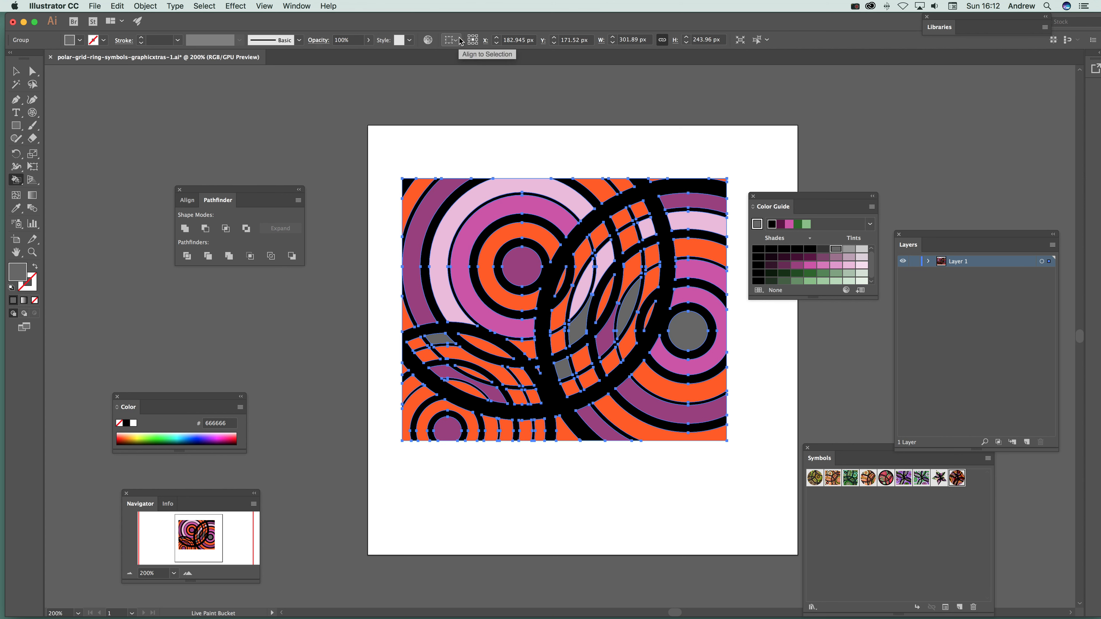
click(16, 72)
drag(382, 145, 788, 491)
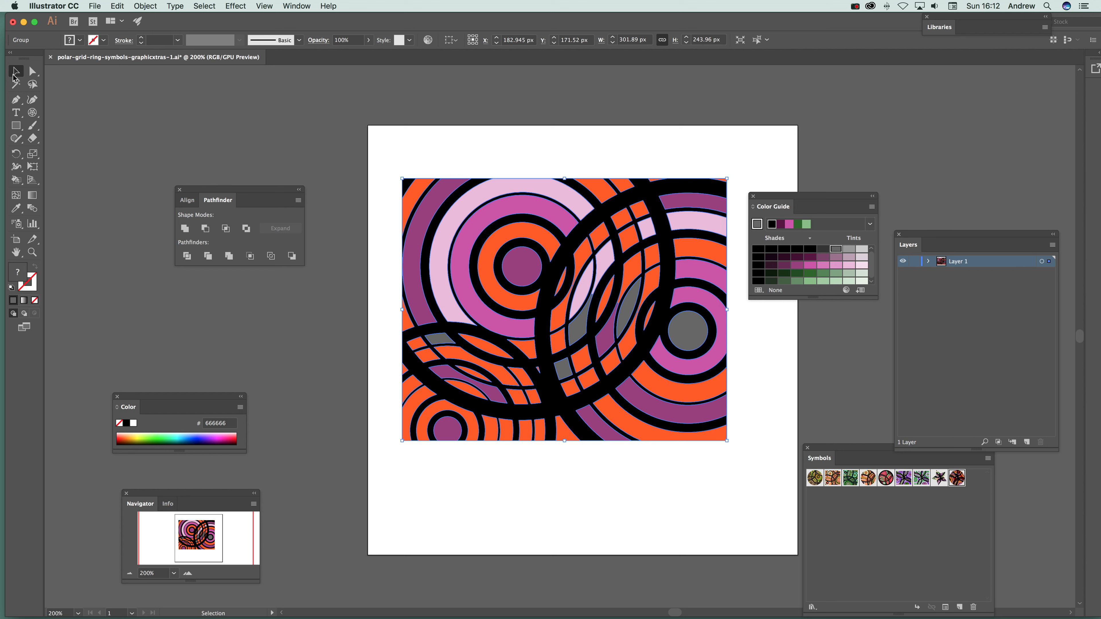
Add the expanded ring artwork to the Symbols collection as a dynamic Movie Clip symbol with the default name
drag(372, 138, 772, 475)
key(a)
key(v)
drag(485, 264, 836, 533)
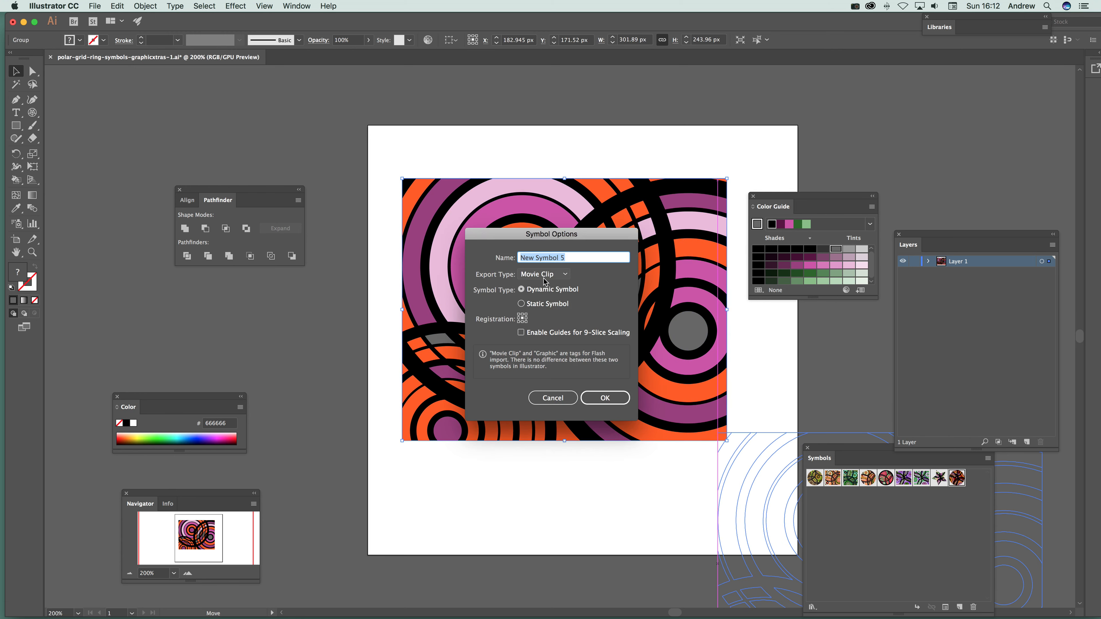
click(604, 398)
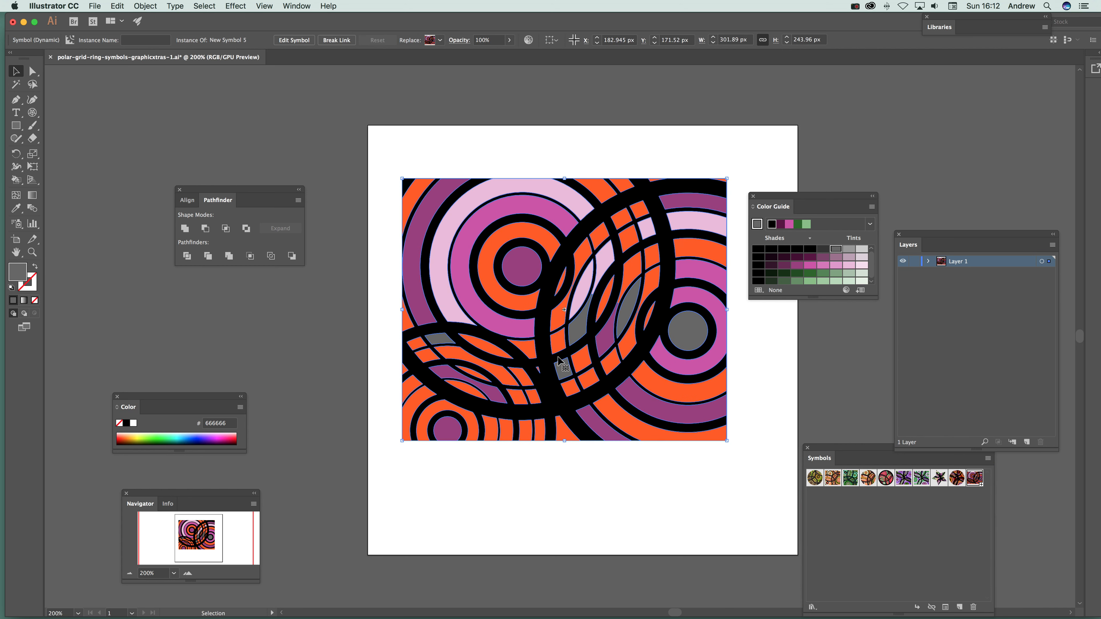
Delete the symbol instance from the artboard and paste the colored ring artwork back as an ordinary group
key(Delete)
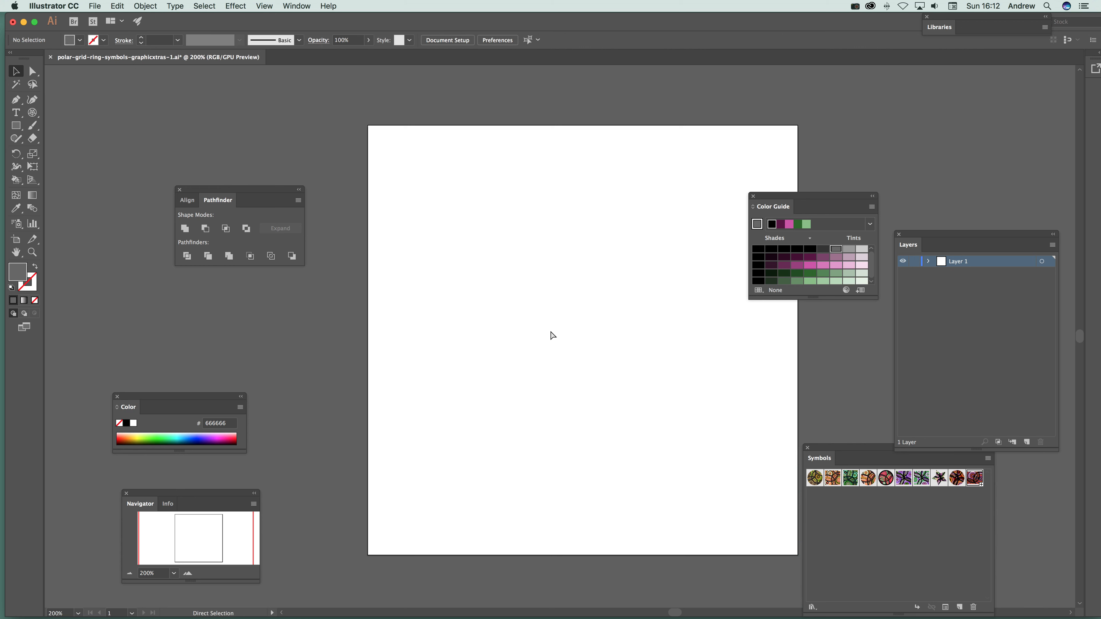
key(super+v)
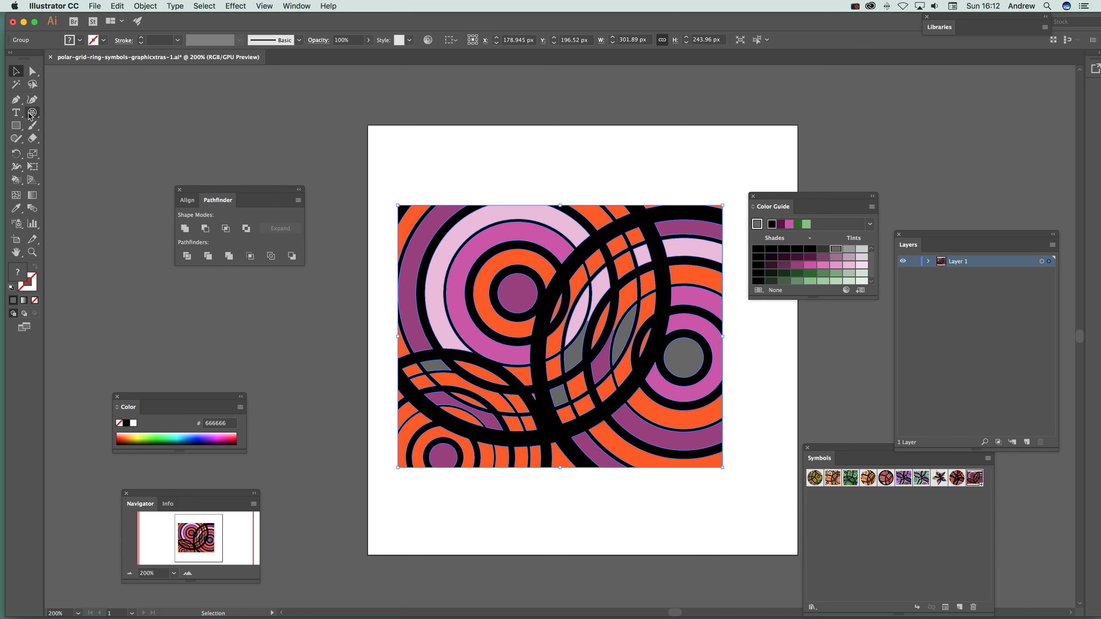
Draw an ellipse about 220 by 213 px over the middle of the ring artwork and crop the artwork to it with Pathfinder
click(16, 125)
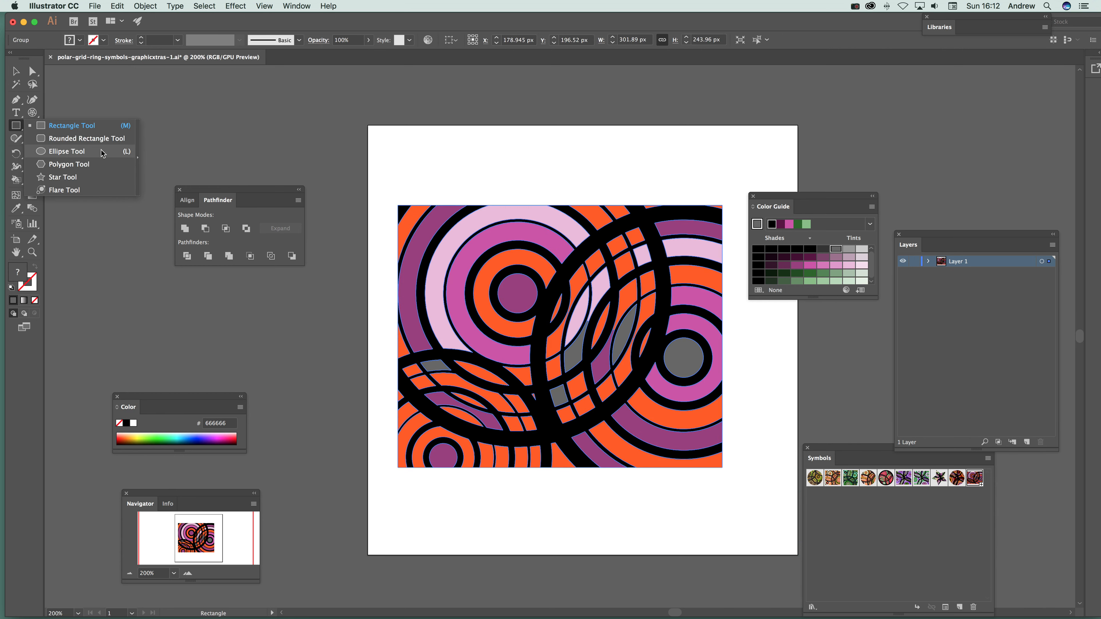
click(75, 153)
drag(422, 227, 659, 456)
key(v)
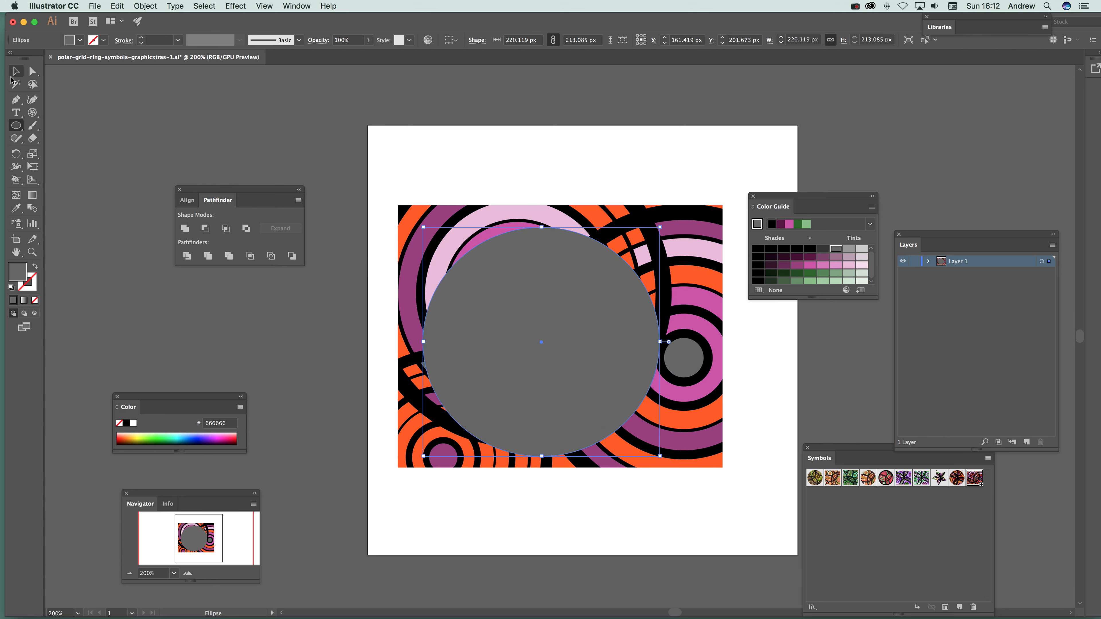
drag(376, 187, 789, 521)
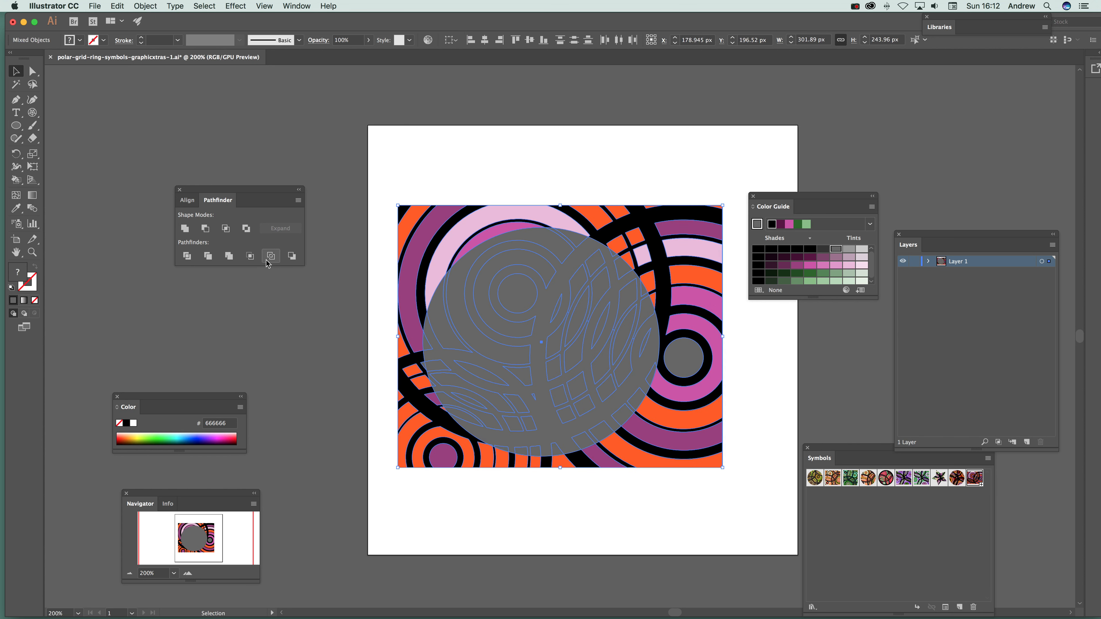
click(252, 262)
Save the cropped round artwork as a dynamic Movie Clip symbol with the default name, and delete its instance from the artboard
drag(617, 374, 869, 566)
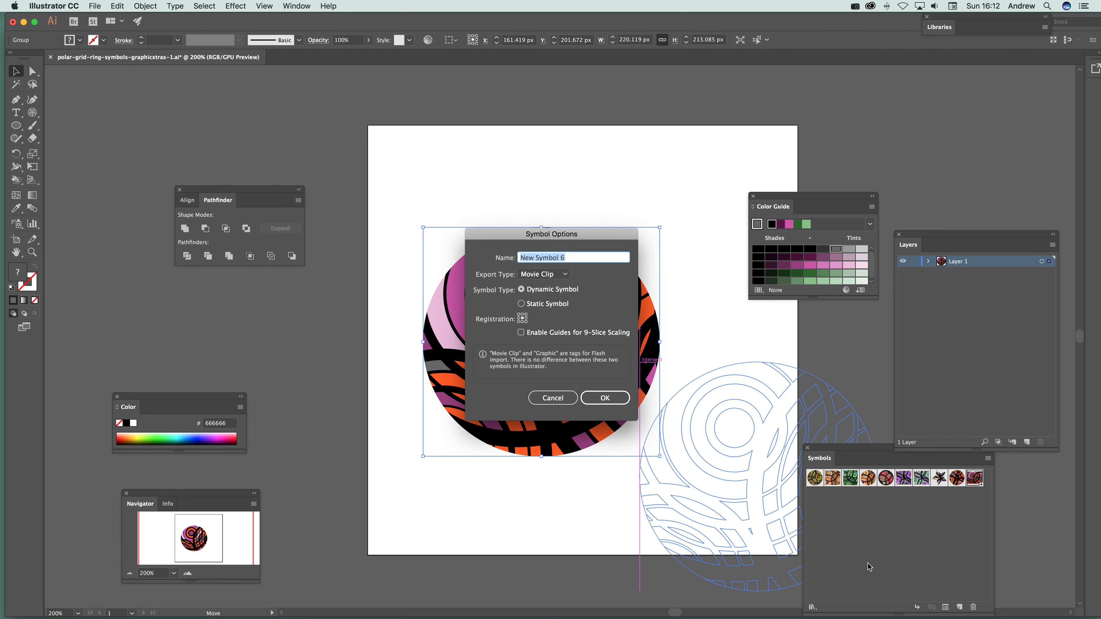
click(609, 398)
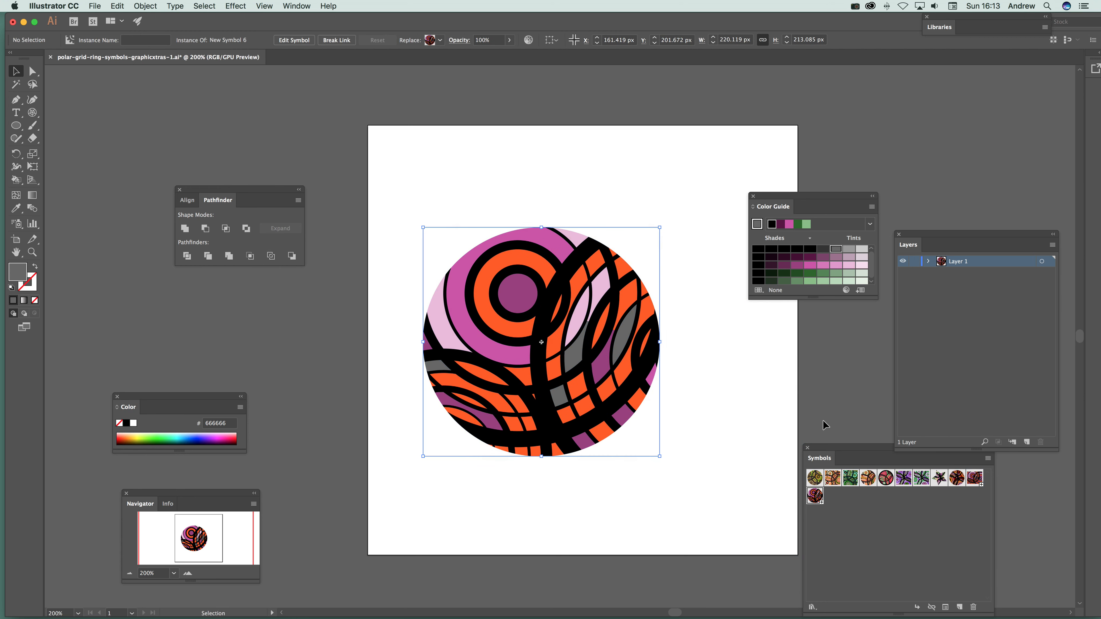
key(Delete)
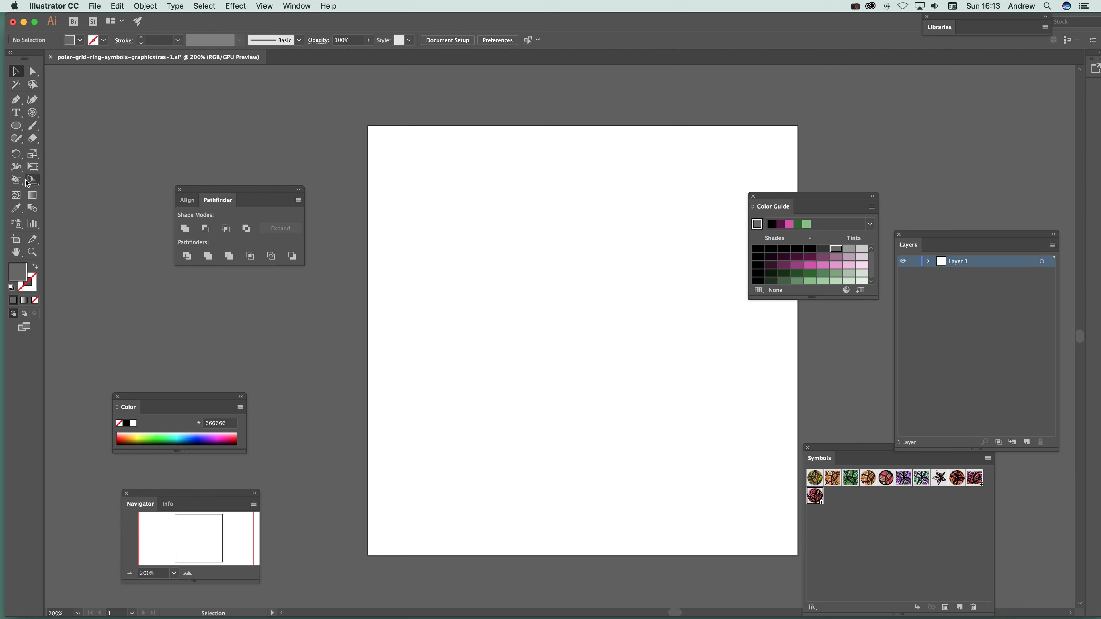
Spray overlapping instances of the new round ring symbol across the whole artboard with the Symbol Sprayer
click(17, 223)
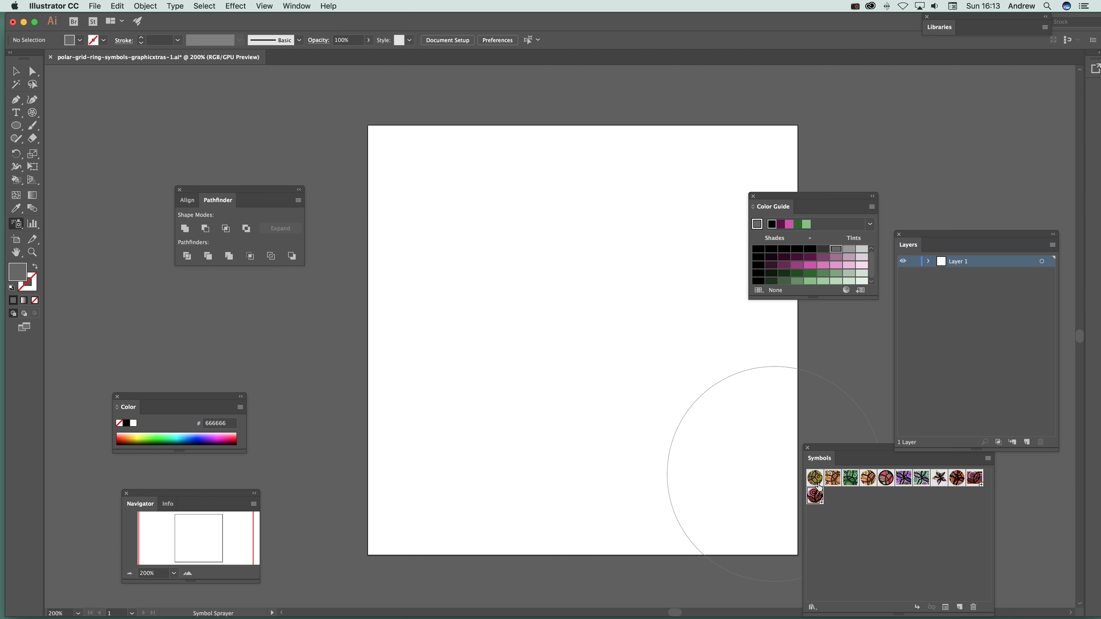
mouse_move(479, 253)
mouse_down()
mouse_move(523, 270)
mouse_move(676, 214)
mouse_move(506, 427)
mouse_move(624, 453)
mouse_move(564, 304)
mouse_move(403, 152)
mouse_up()
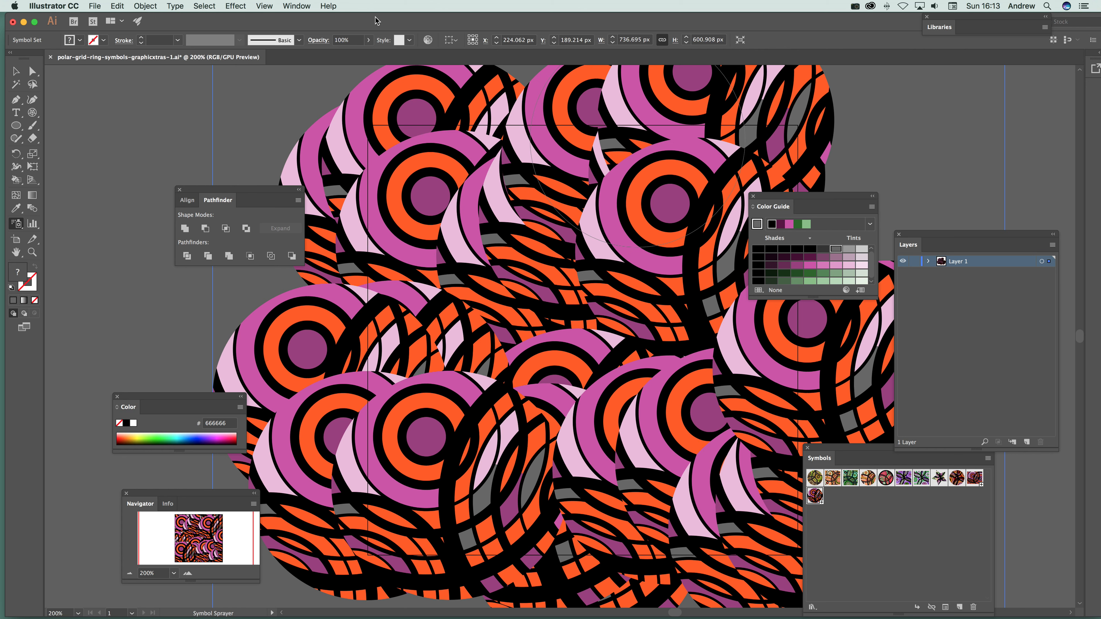
Place instances of the green-brown, orange-olive and black-outlined red-green round ring symbols over the middle of the sprayed set
click(814, 478)
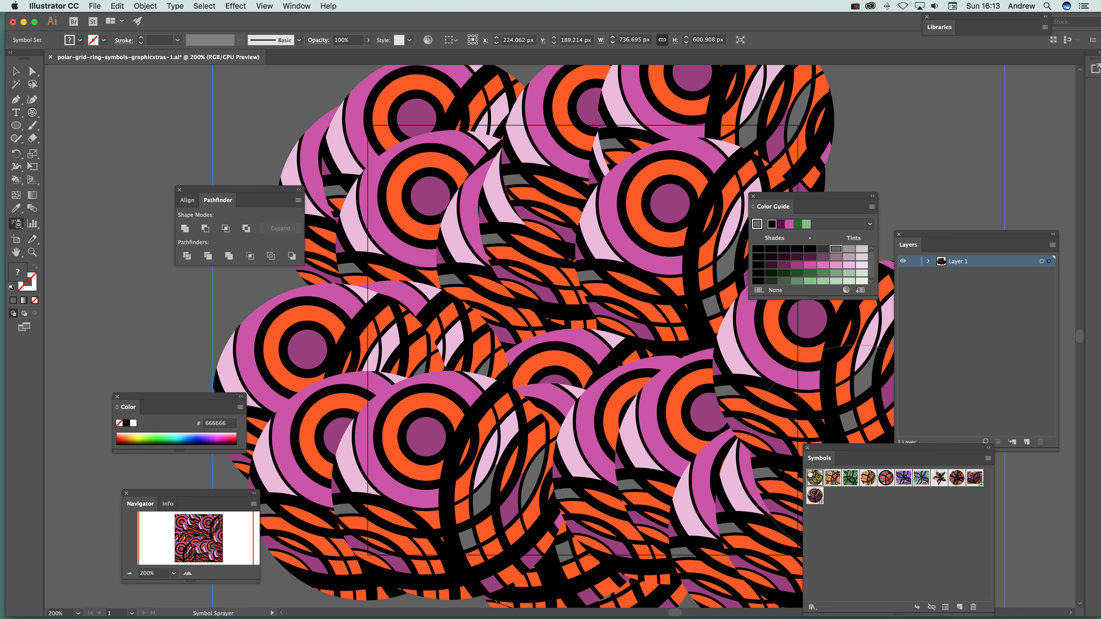
drag(508, 367, 507, 364)
drag(866, 481, 642, 357)
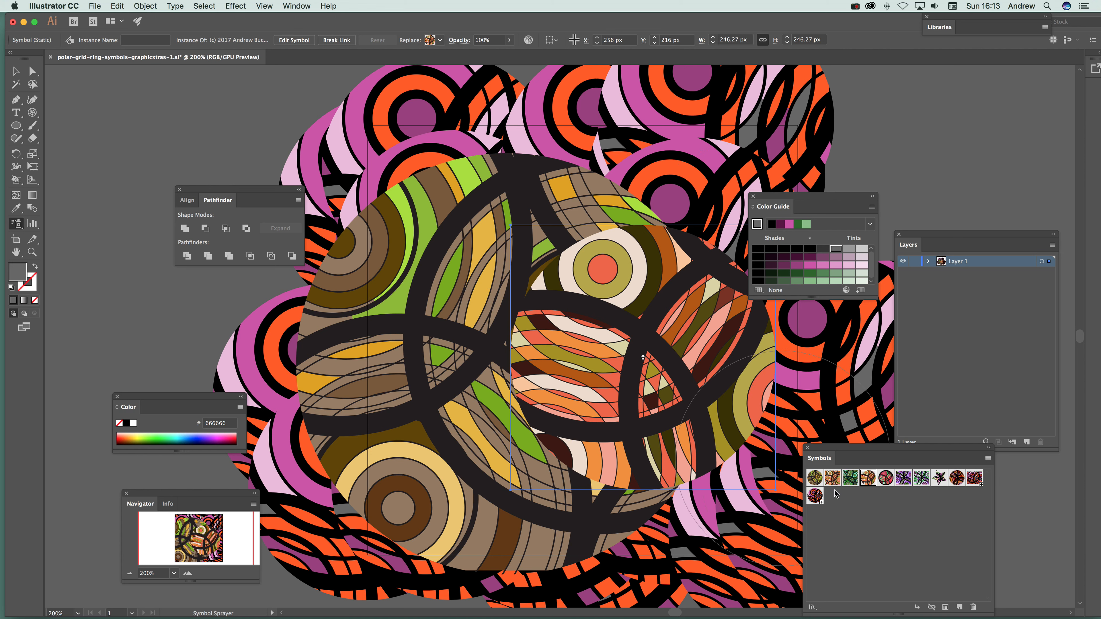
click(886, 478)
click(440, 422)
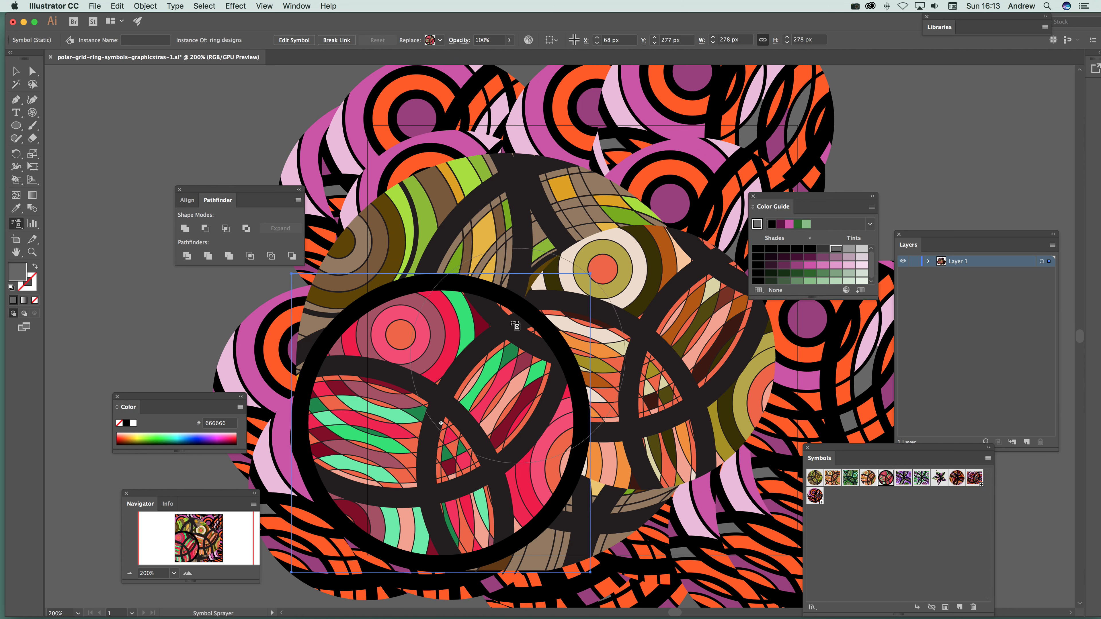
Place the purple rectangular and the star-shaped ring symbols on the artwork, and move the star-shaped instance beyond the artboard's left edge
drag(903, 478, 582, 251)
drag(943, 478, 531, 391)
key(v)
drag(511, 353, 237, 296)
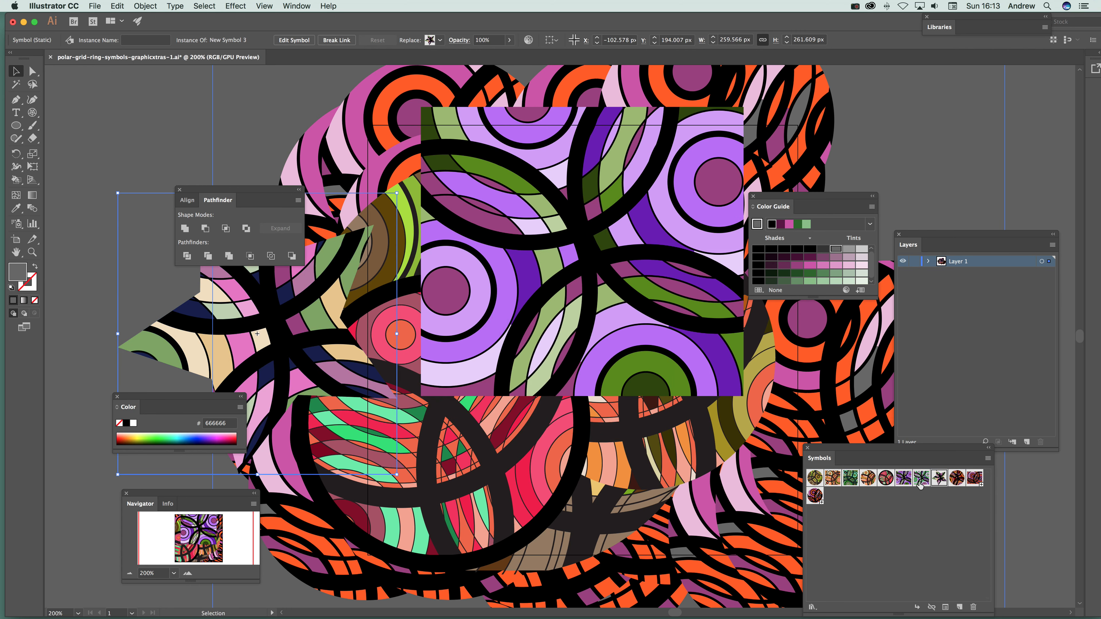